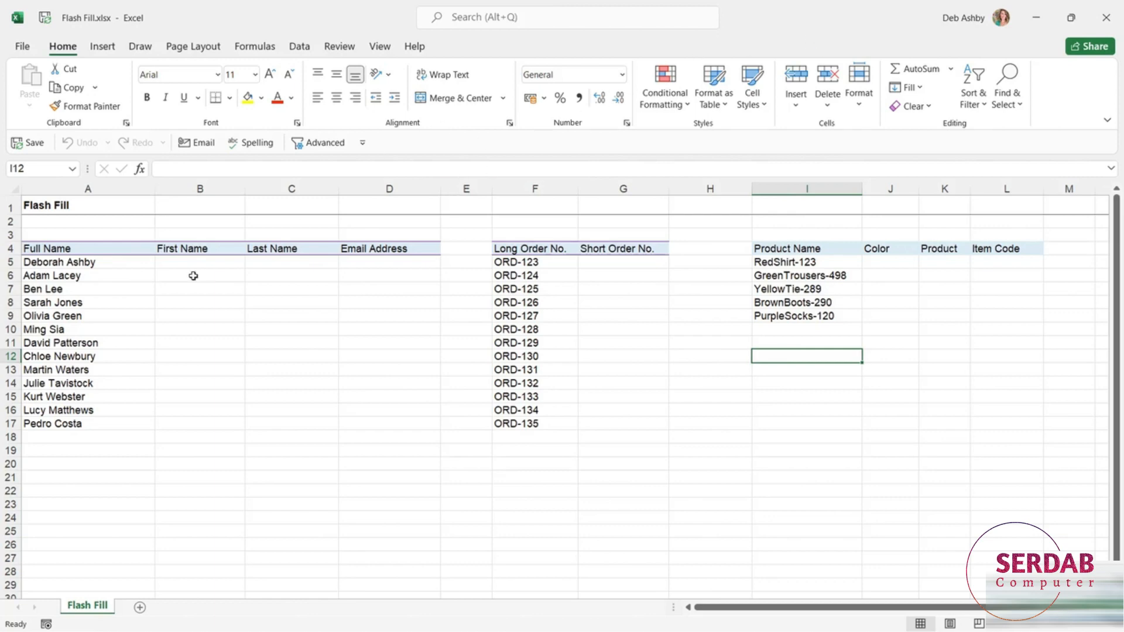
- Select the full names in rows 5–17 and choose cell B5 for the first names
{"action": "left_click", "coordinate": [92, 252]}
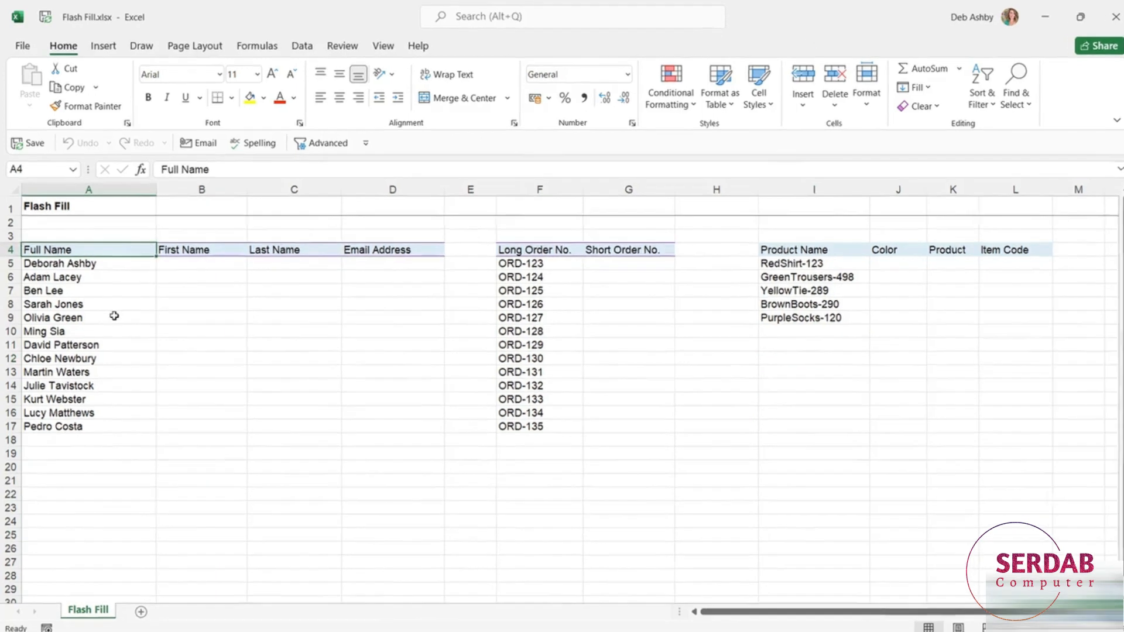
{"action": "left_click", "coordinate": [186, 303]}
{"action": "left_click_drag", "start_coordinate": [163, 337], "coordinate": [160, 563]}
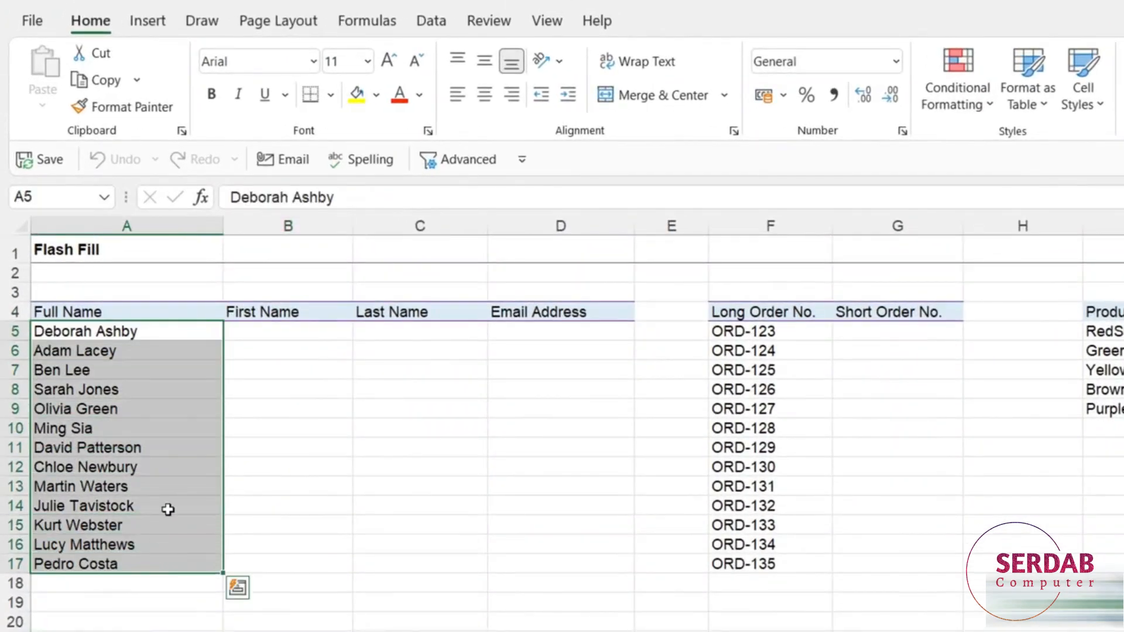
{"action": "left_click", "coordinate": [296, 332]}
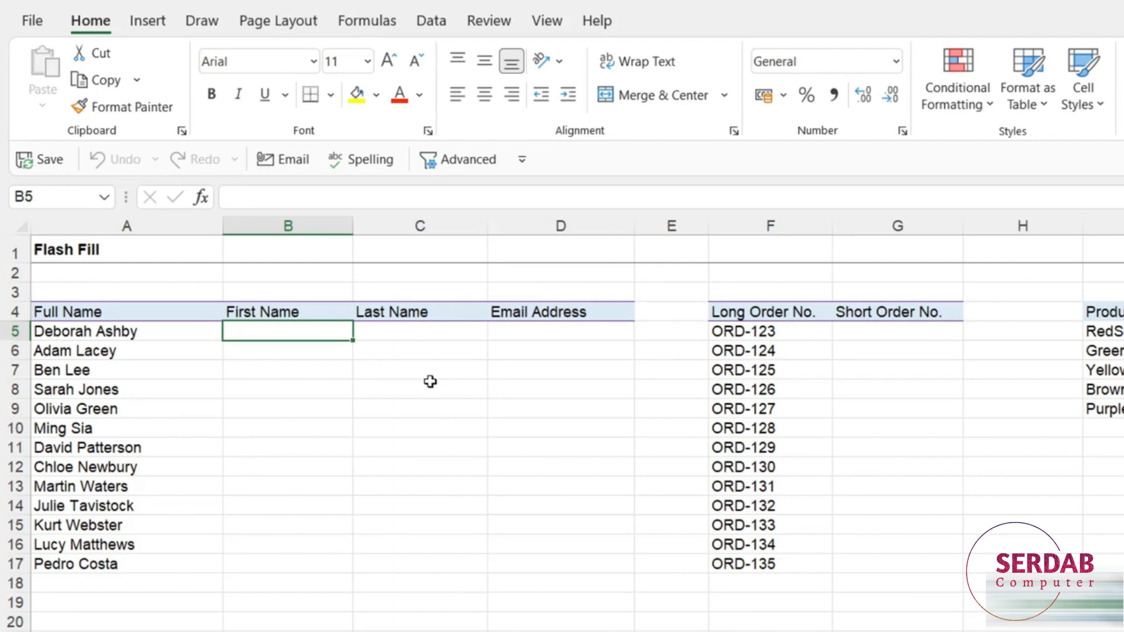
{"action": "left_click", "coordinate": [432, 22]}
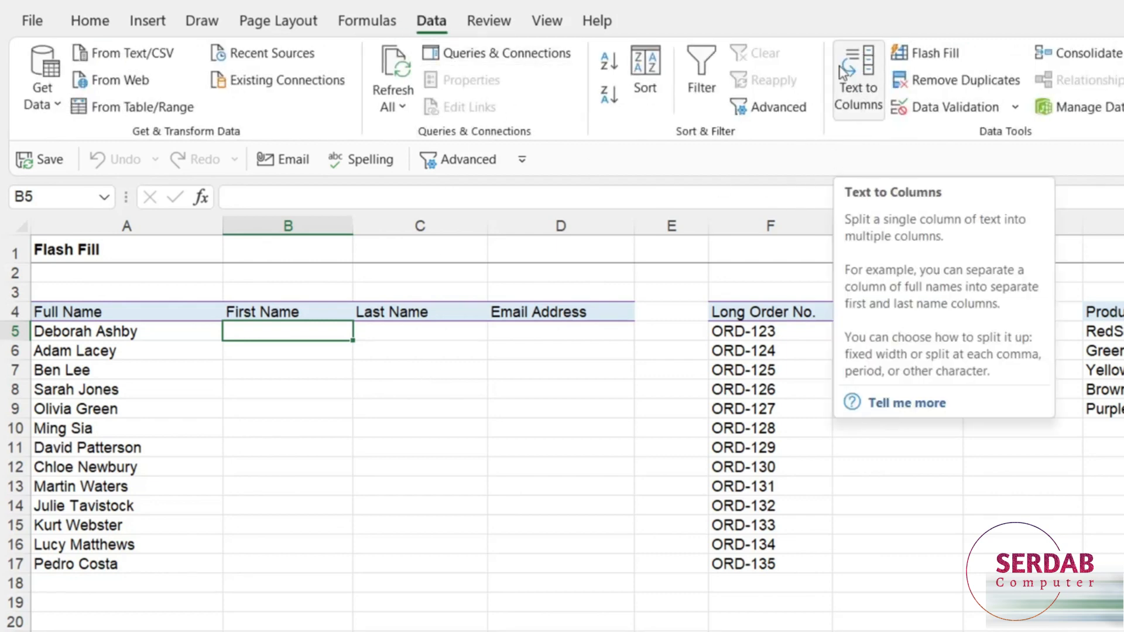
{"action": "left_click", "coordinate": [85, 22]}
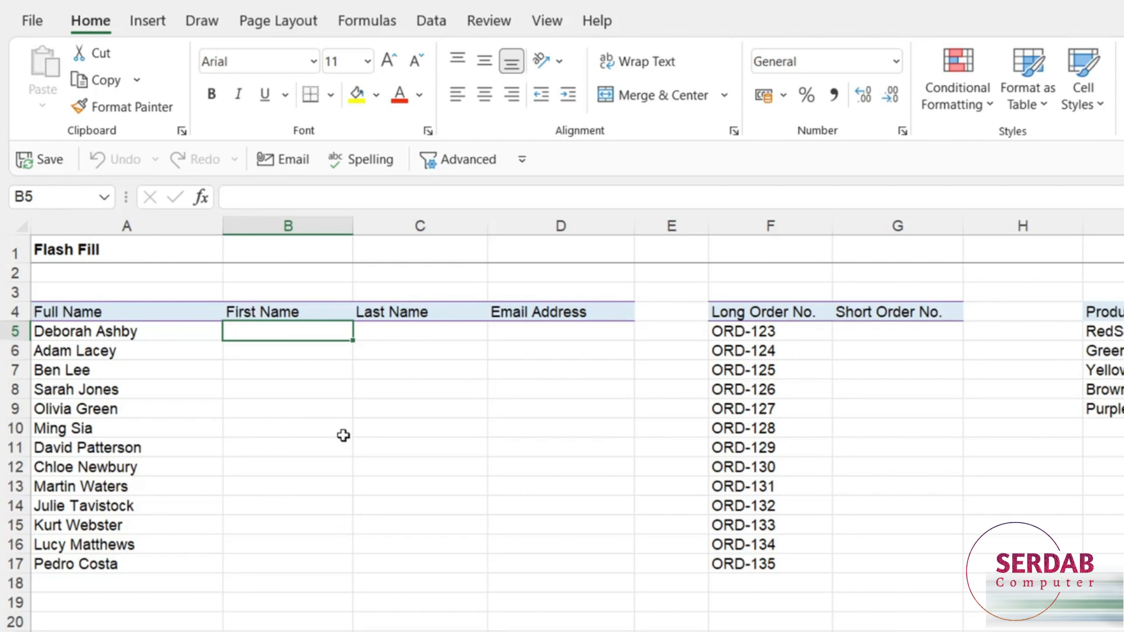
- Enter Deborah in B5 and Flash Fill the remaining first names from the Data tab
{"action": "type", "text": "Deborah"}
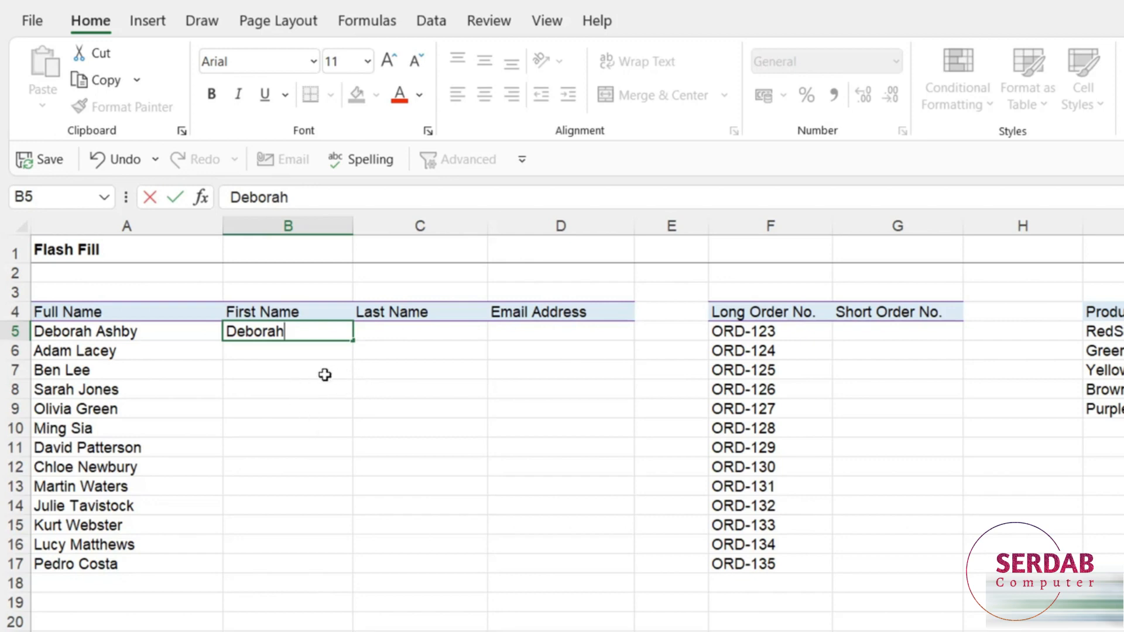
{"action": "key", "text": "ctrl+Return"}
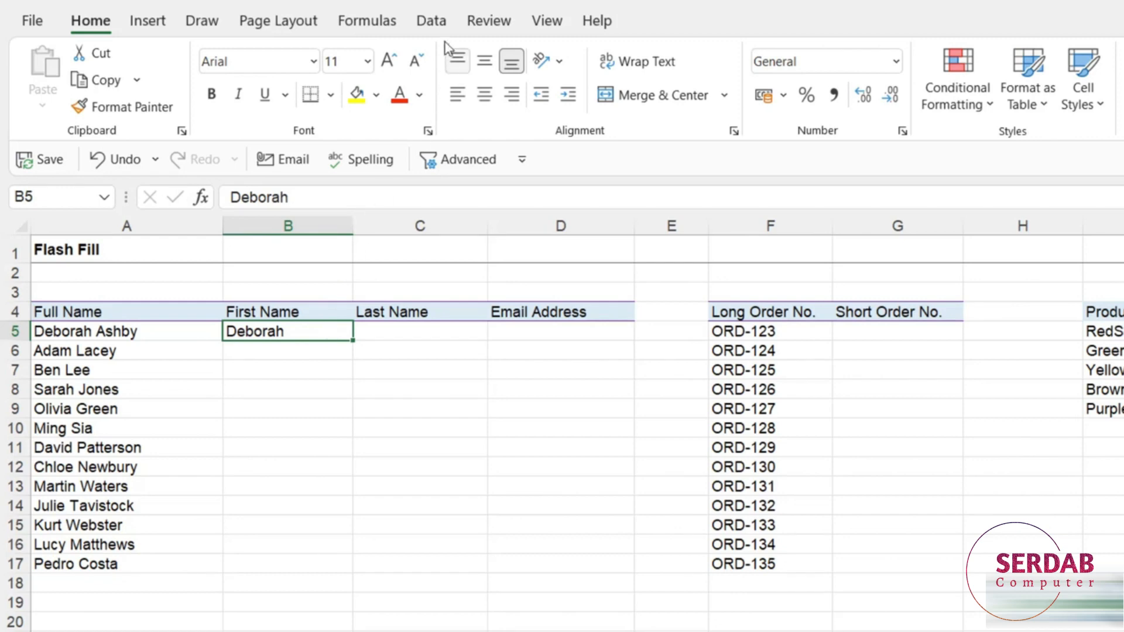
{"action": "left_click", "coordinate": [431, 24]}
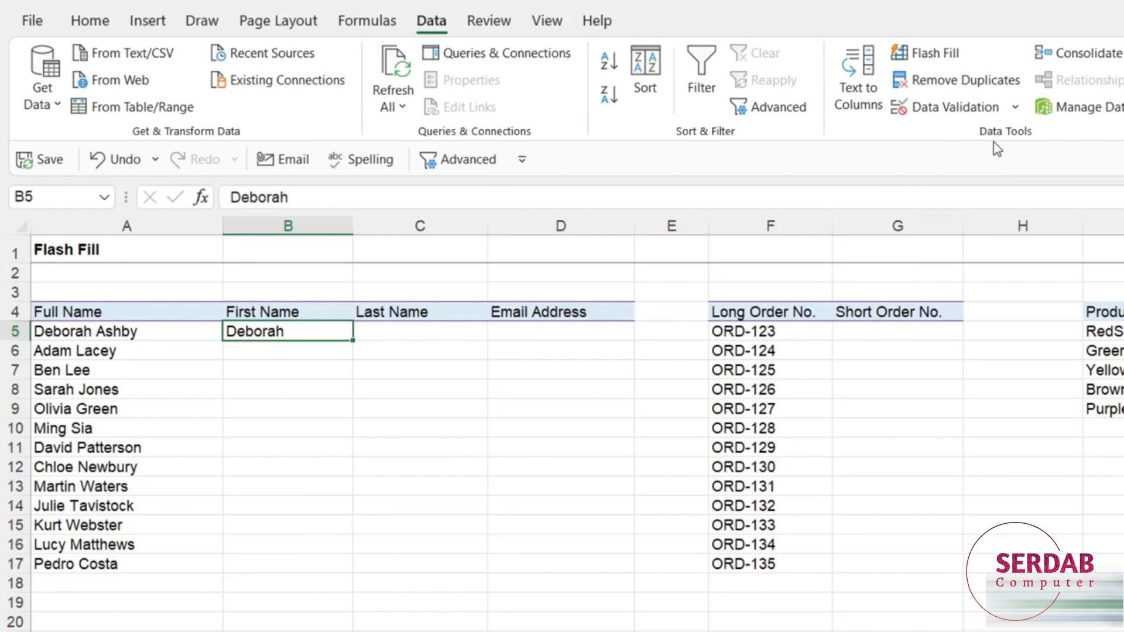
{"action": "left_click", "coordinate": [935, 57]}
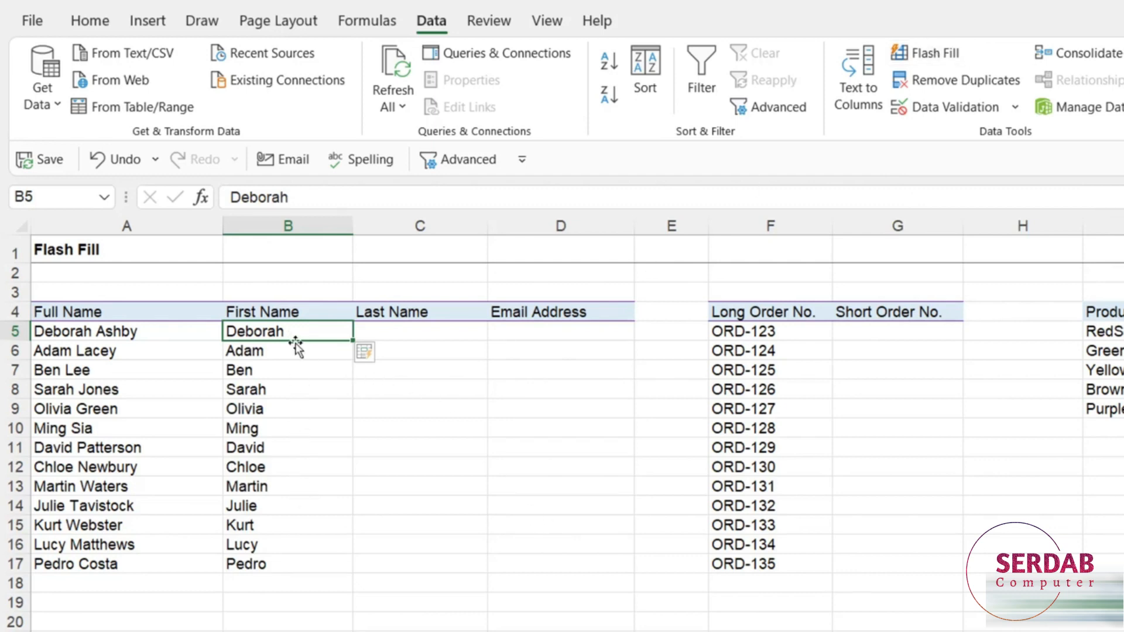
- Check the Flash-filled first names down column B, such as Olivia and Ming
{"action": "left_click", "coordinate": [270, 407]}
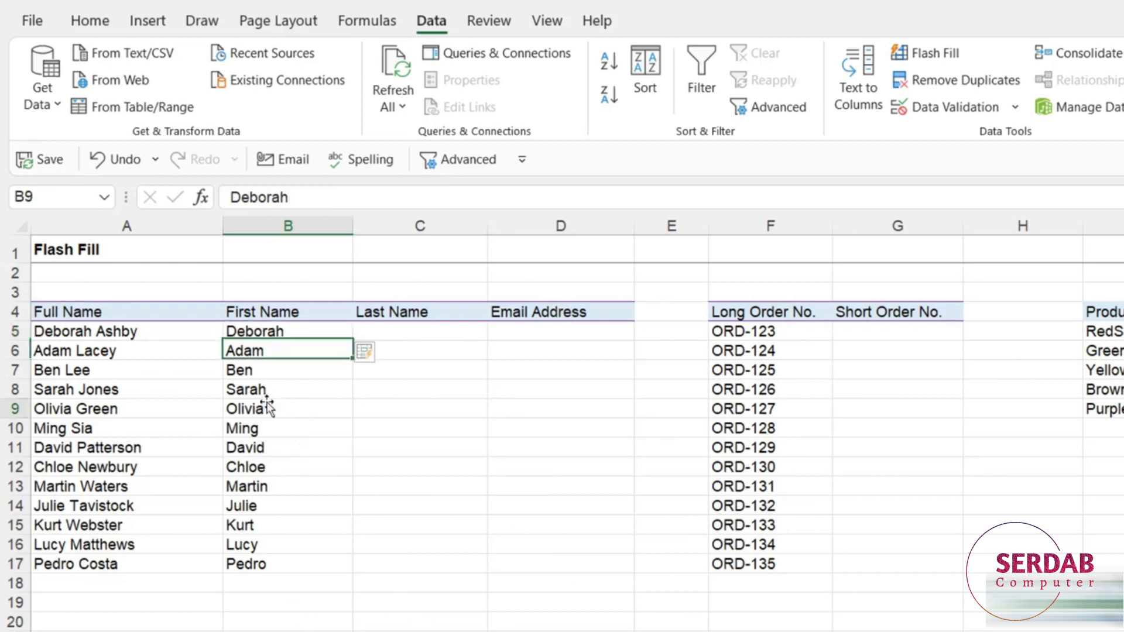
{"action": "left_click", "coordinate": [284, 467]}
{"action": "left_click", "coordinate": [276, 409]}
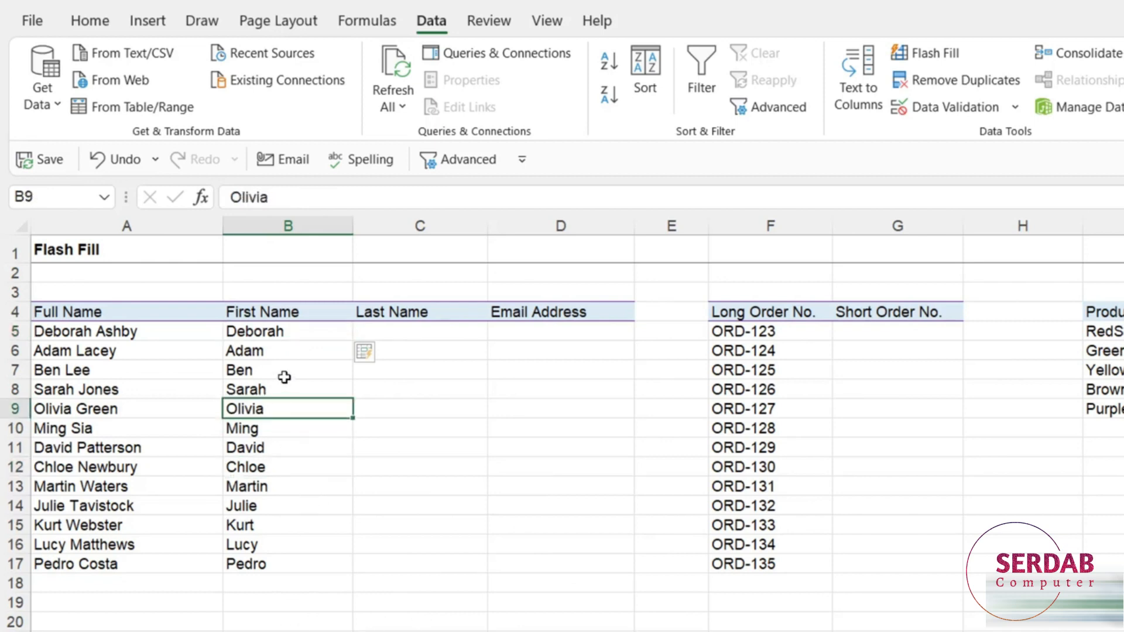
{"action": "left_click", "coordinate": [285, 370]}
{"action": "left_click", "coordinate": [293, 351]}
{"action": "left_click", "coordinate": [301, 331]}
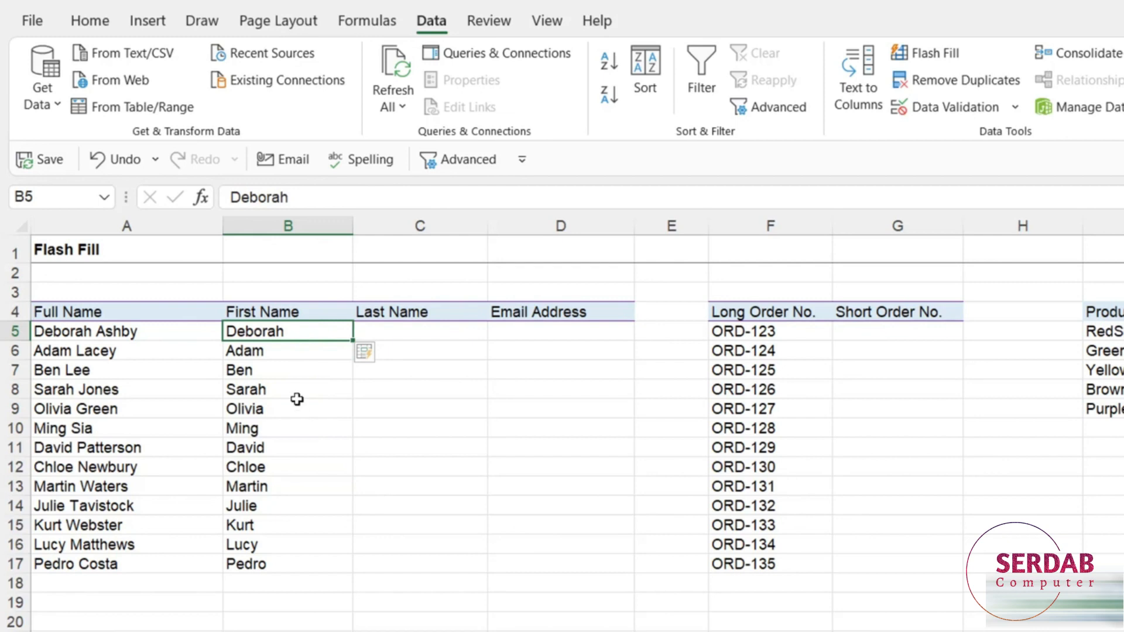
{"action": "left_click", "coordinate": [296, 407]}
{"action": "left_click", "coordinate": [296, 485]}
{"action": "left_click", "coordinate": [309, 433]}
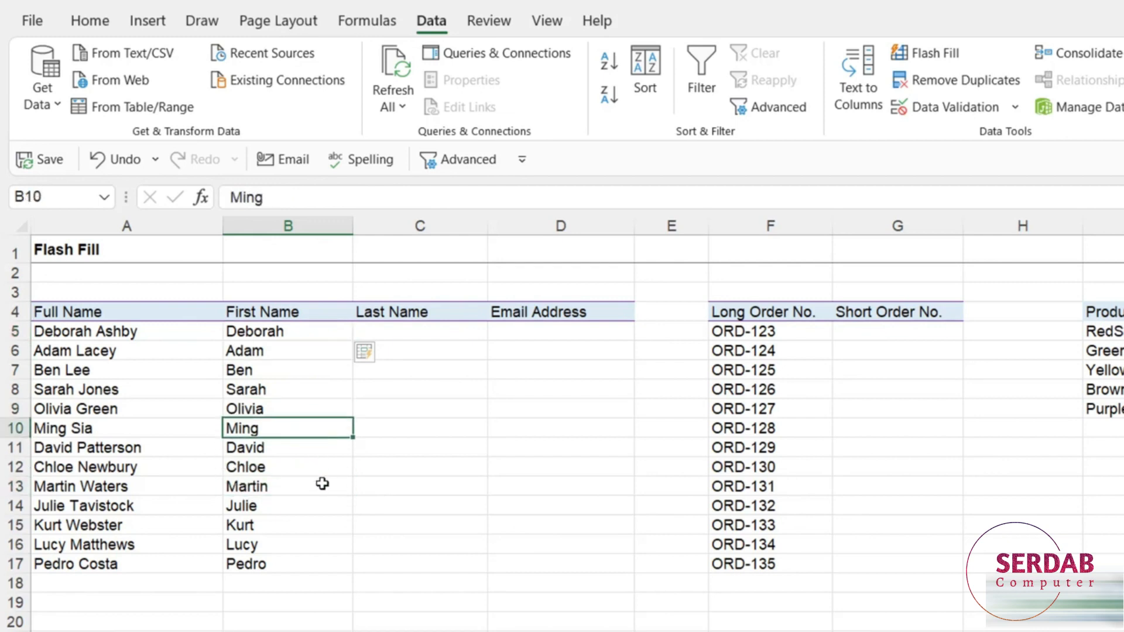
{"action": "left_click", "coordinate": [410, 330]}
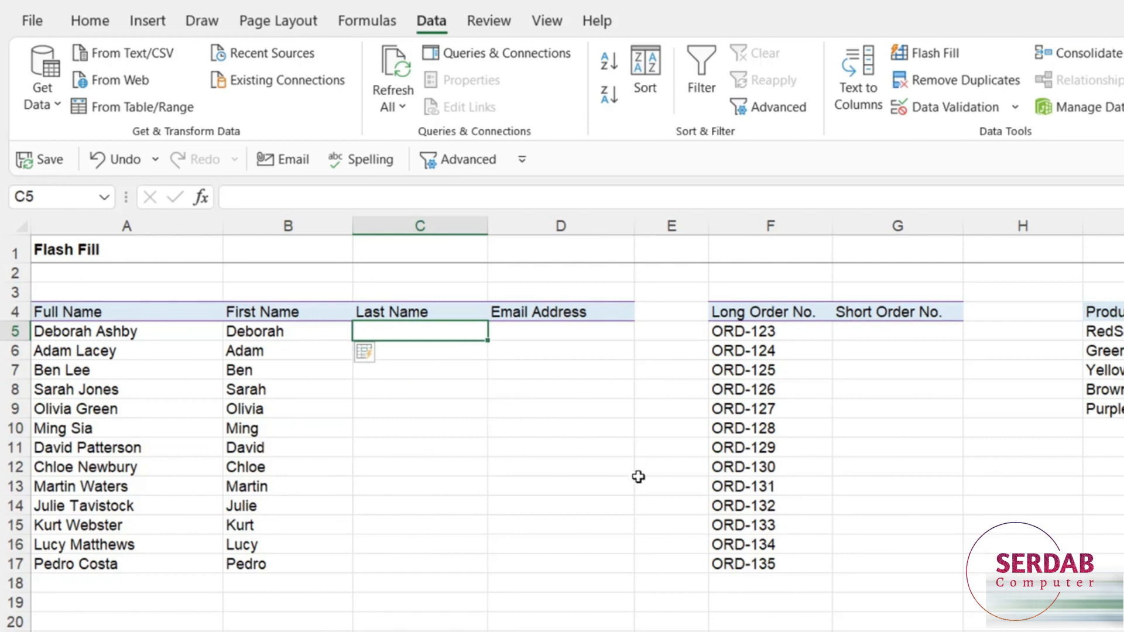
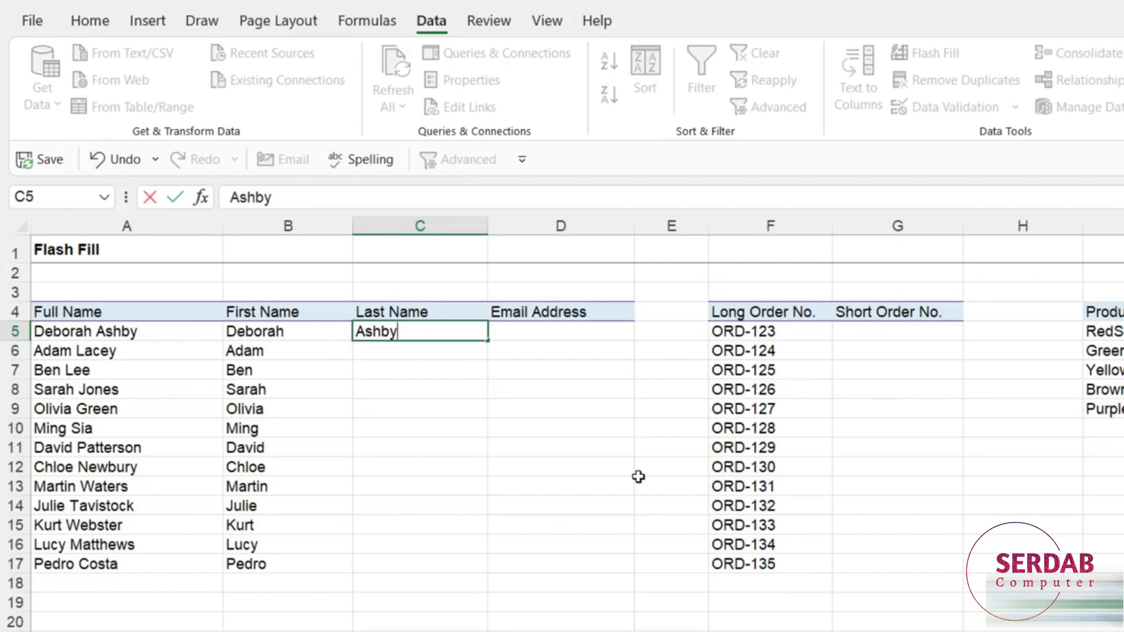
- Enter Ashby in C5 and Lacey in C6, accepting the suggested surnames through row 17
{"action": "key", "text": "ctrl+Return"}
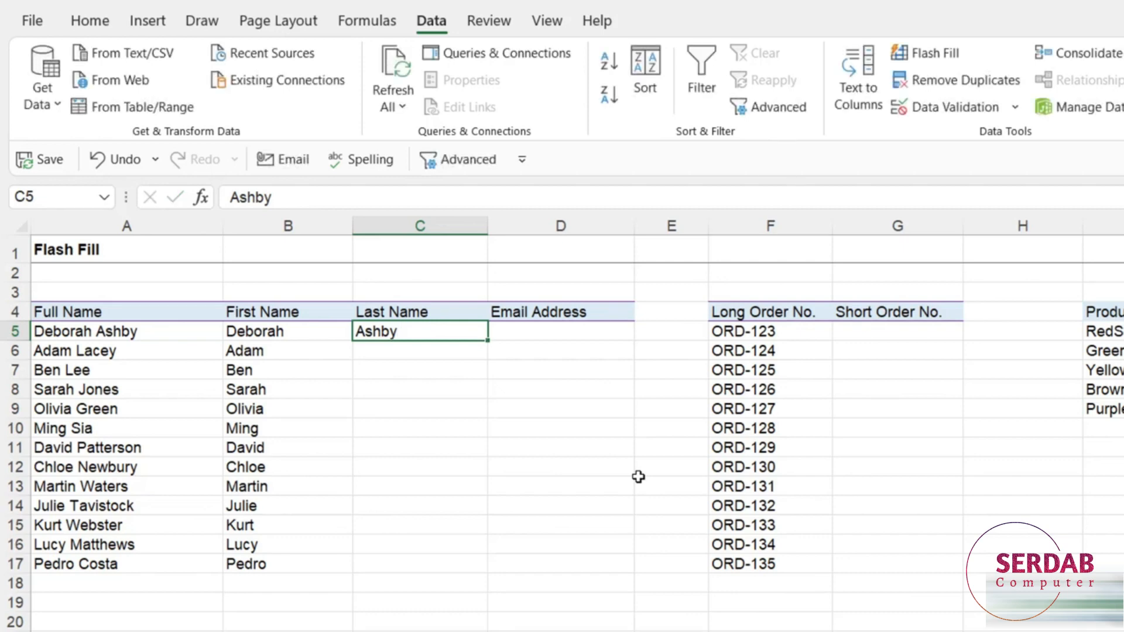
{"action": "key", "text": "F2"}
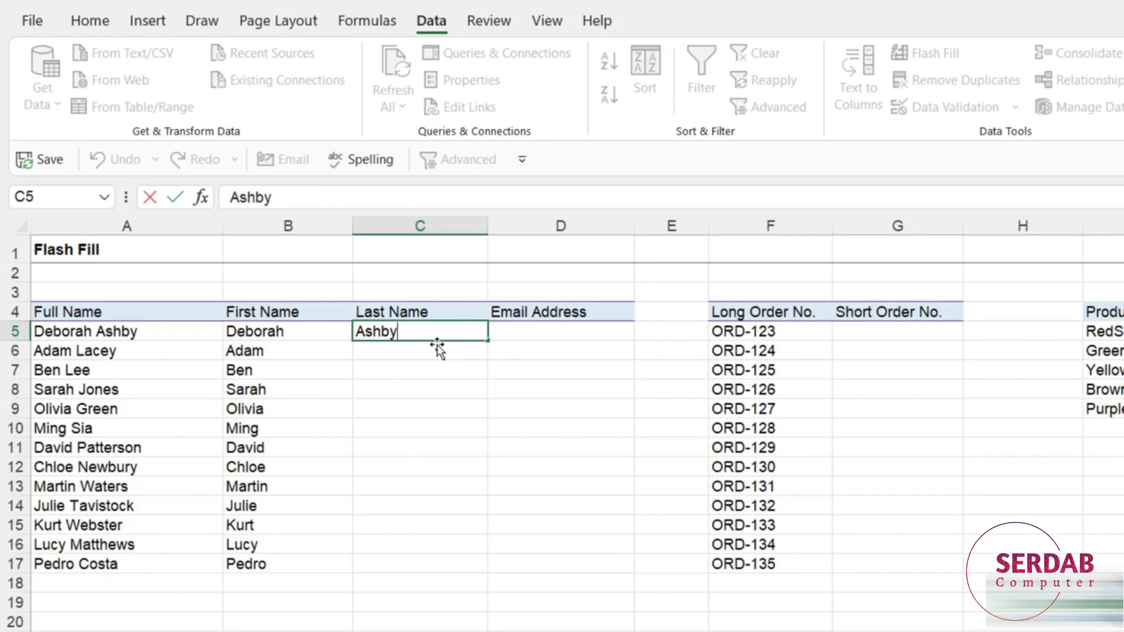
{"action": "key", "text": "Return"}
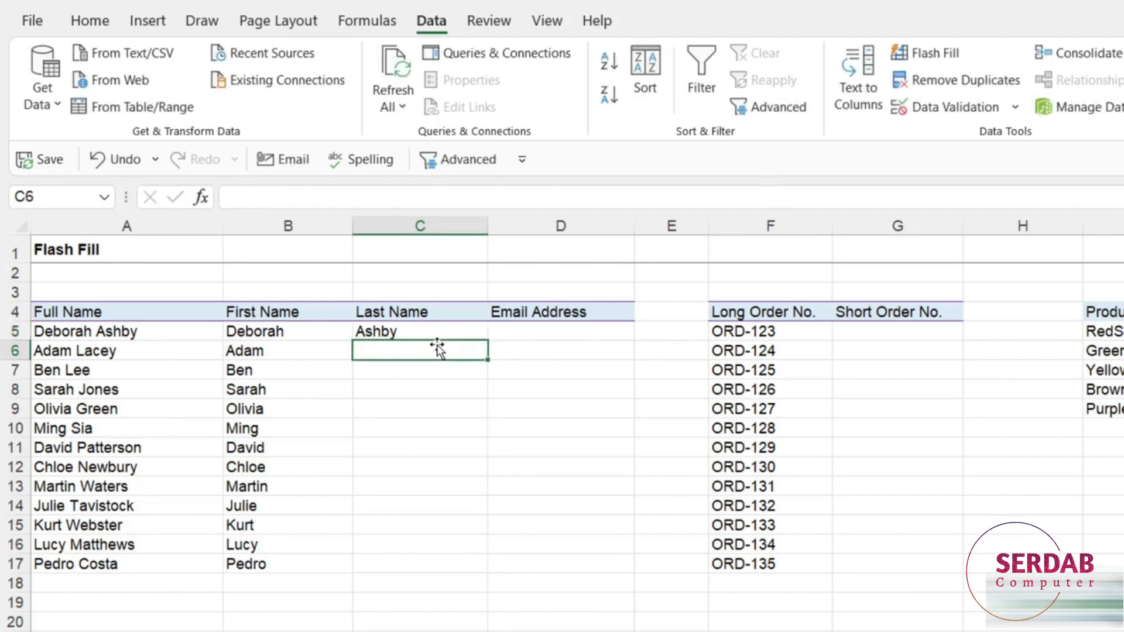
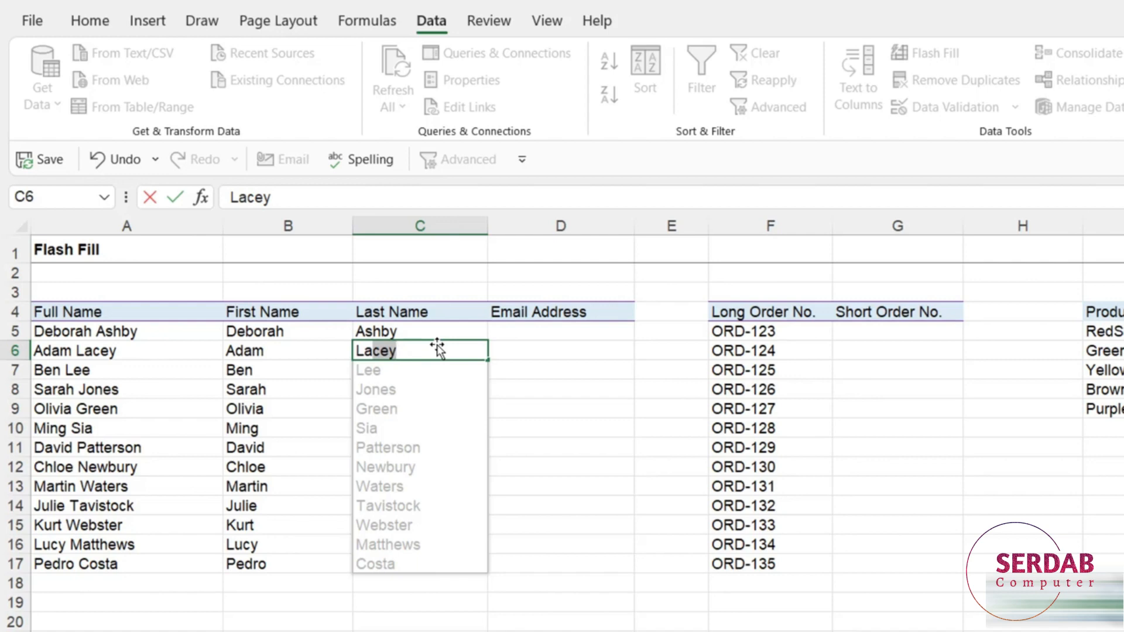
{"action": "key", "text": "Return"}
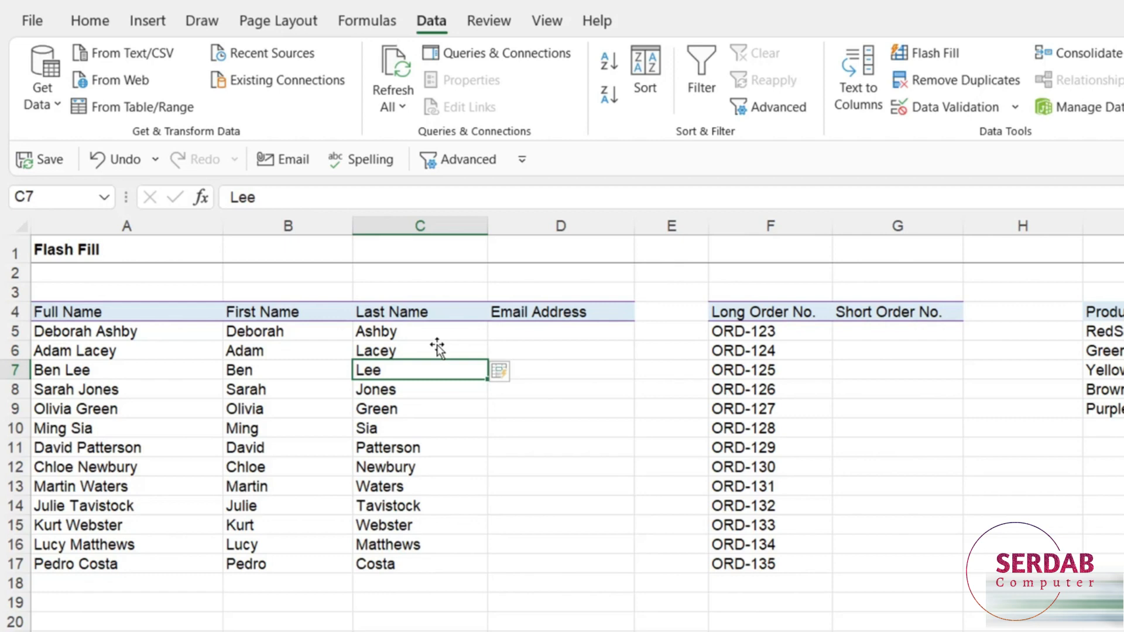
{"action": "left_click", "coordinate": [532, 332]}
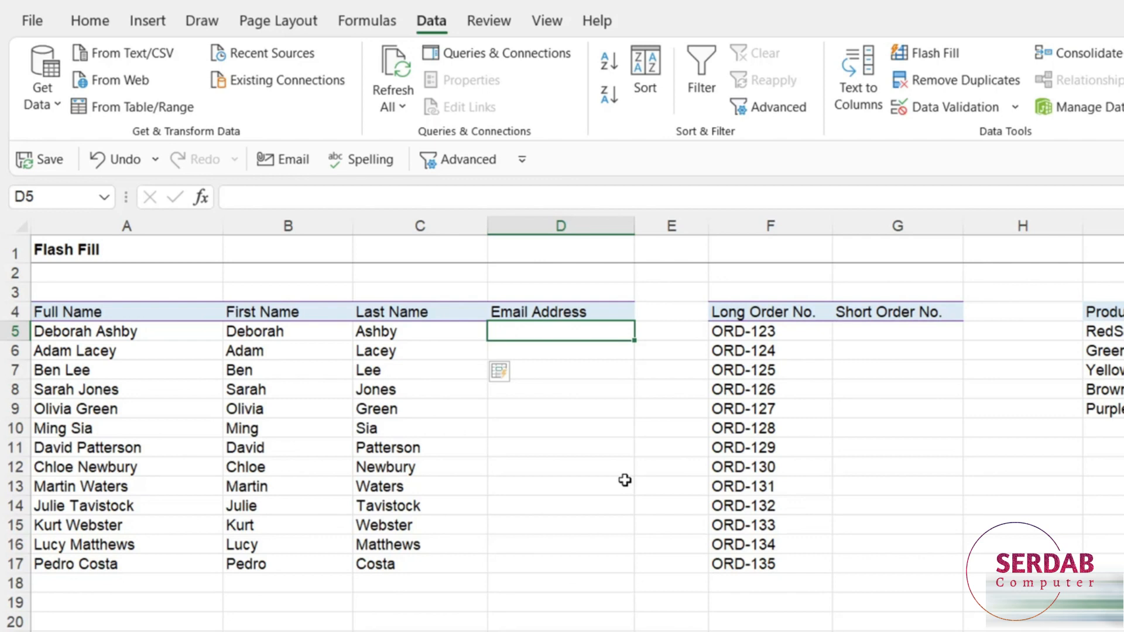
- Enter an initials-based companyx.com example email in D5, then Flash Fill D5:D17 with Ctrl+E
{"action": "type", "text": "da"}
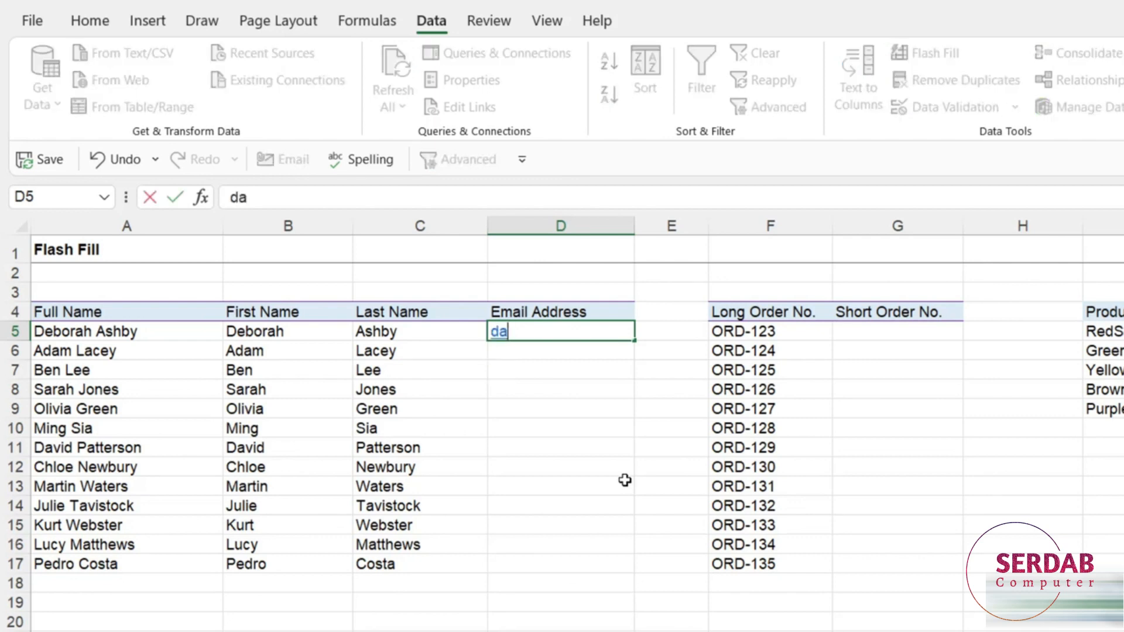
{"action": "type", "text": "@companyx.com"}
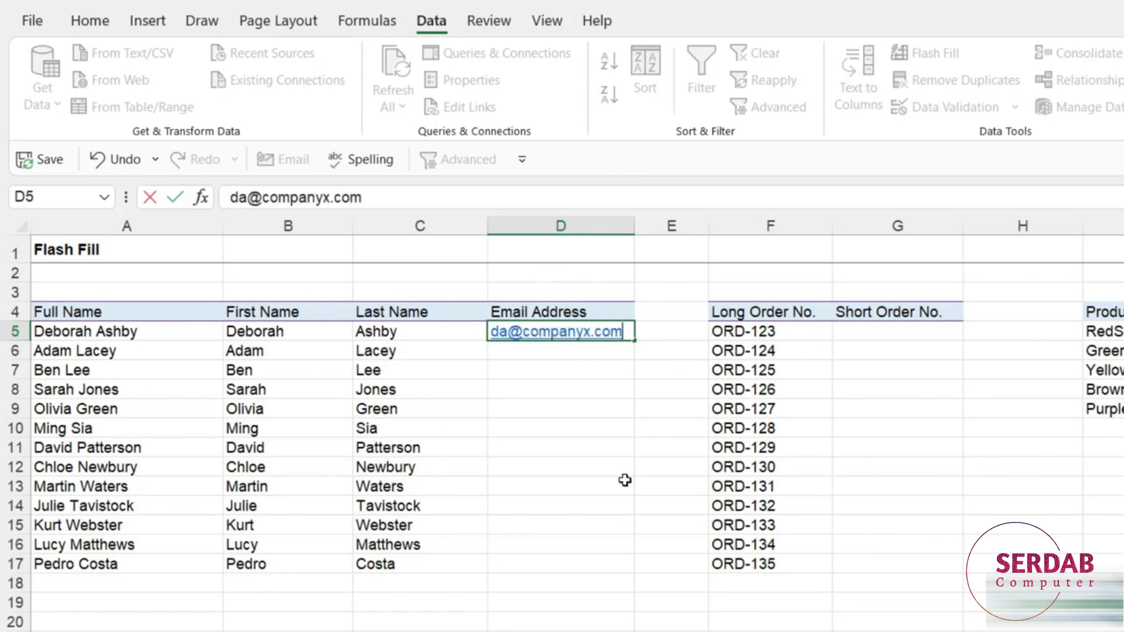
{"action": "key", "text": "ctrl+Return"}
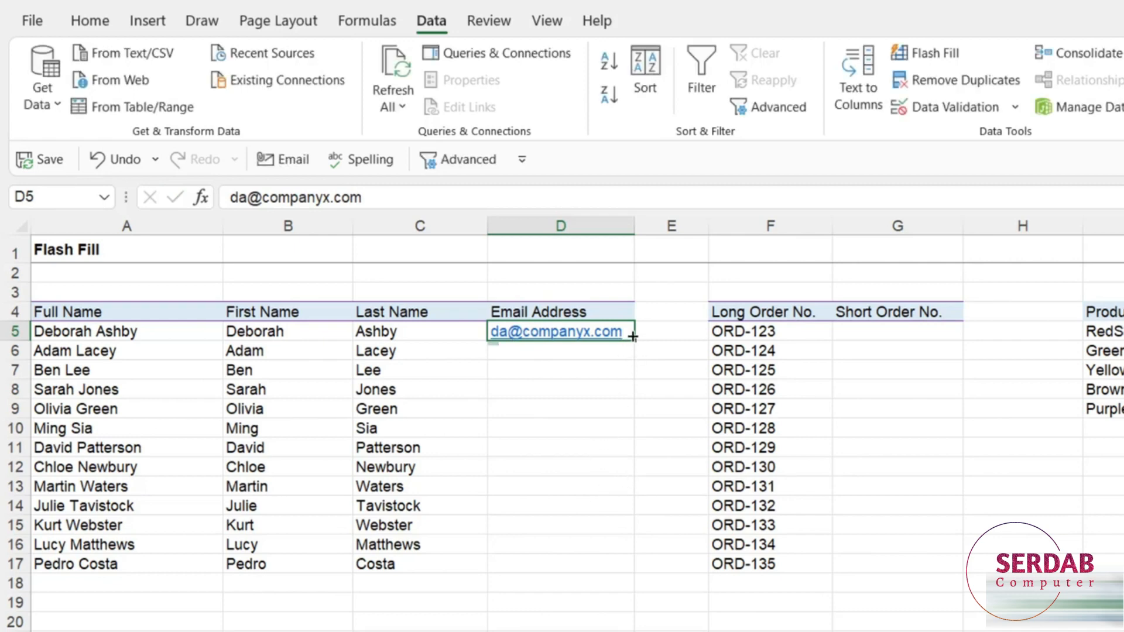
{"action": "left_click_drag", "start_coordinate": [627, 332], "coordinate": [629, 564]}
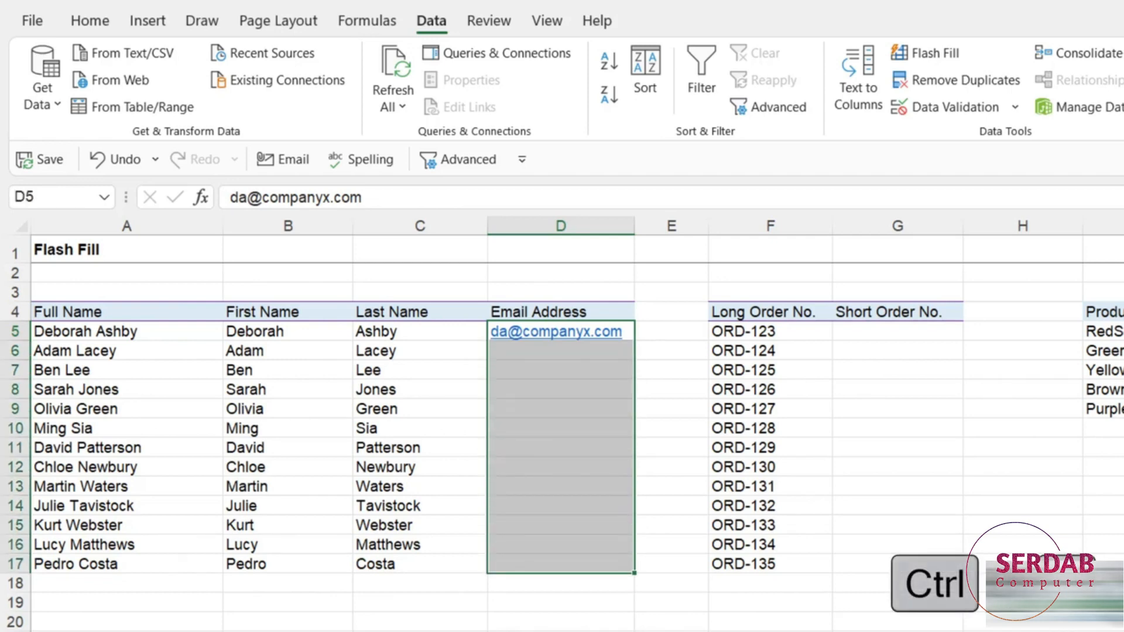
{"action": "key", "text": "ctrl+e"}
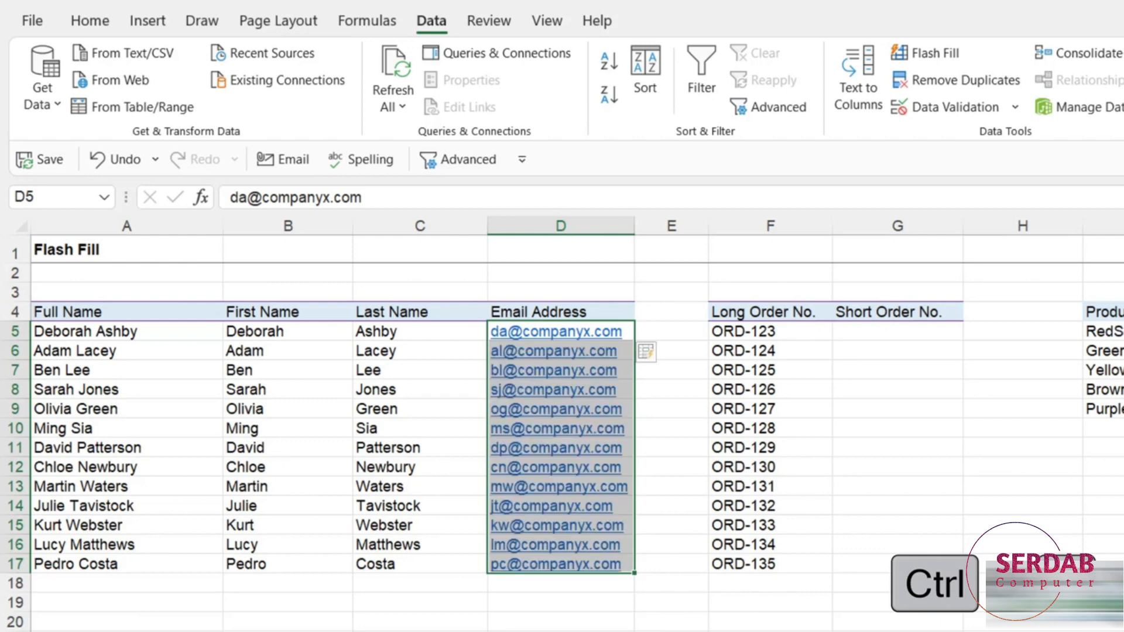
{"action": "left_click", "coordinate": [527, 631]}
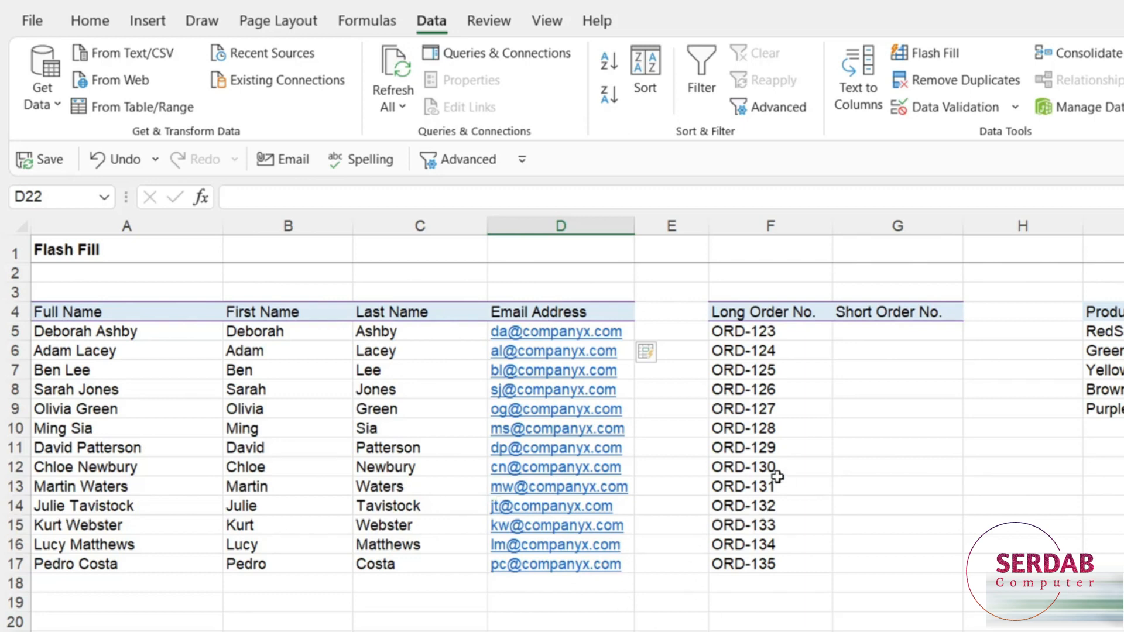
- Review the long order numbers ORD-123 to ORD-135 next to the Short Order No. column
{"action": "left_click", "coordinate": [875, 331]}
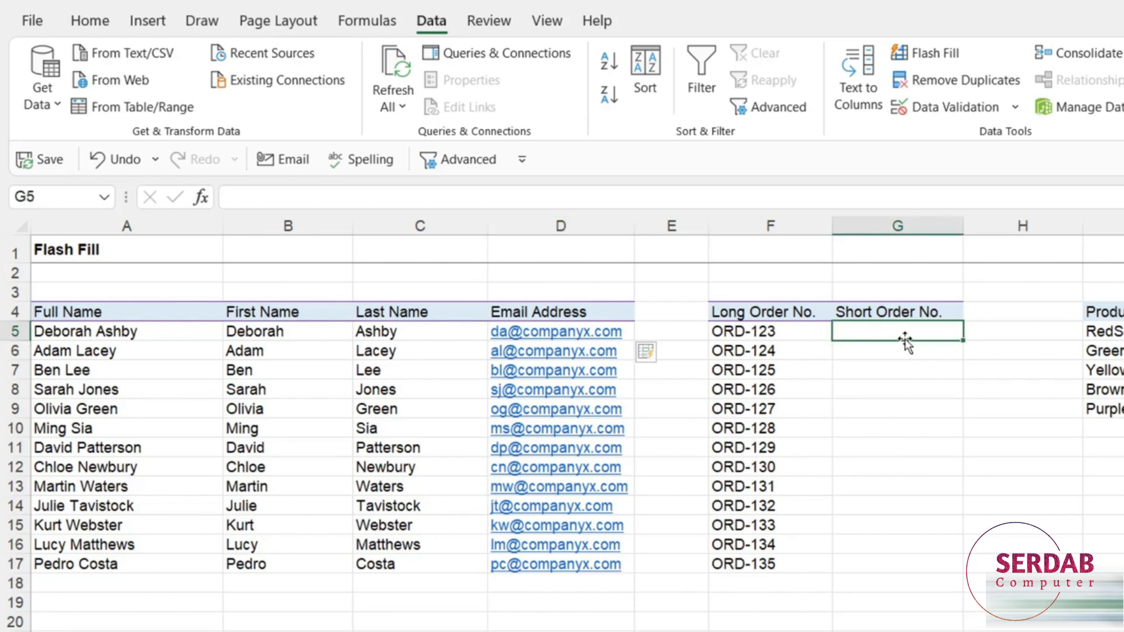
{"action": "left_click_drag", "start_coordinate": [782, 331], "coordinate": [773, 394]}
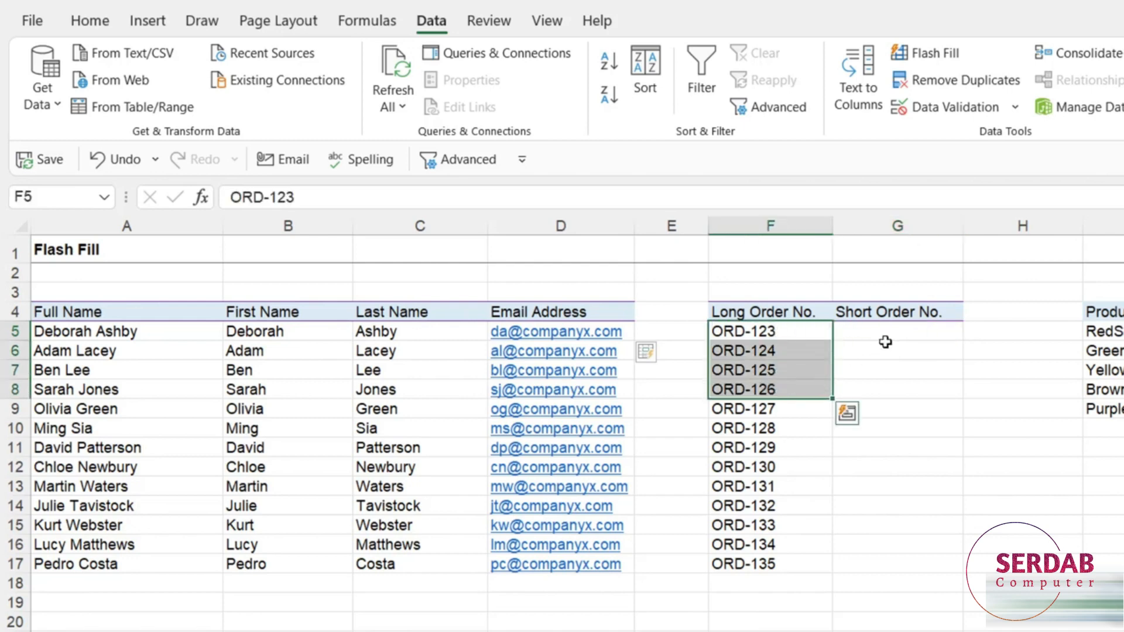
{"action": "left_click", "coordinate": [886, 328]}
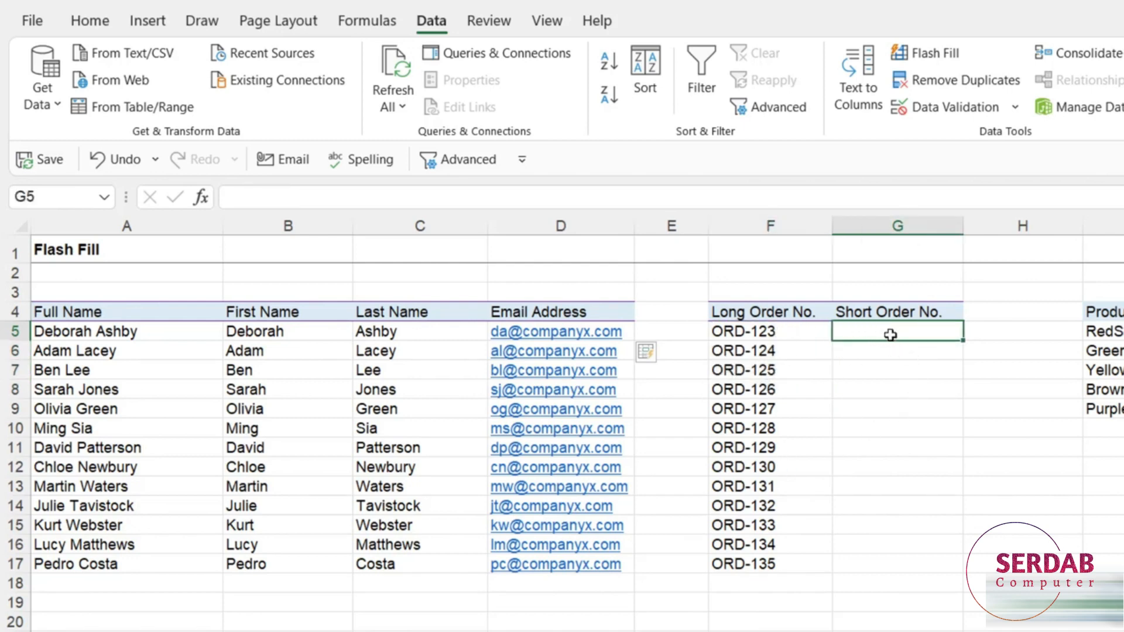
{"action": "left_click_drag", "start_coordinate": [732, 331], "coordinate": [729, 564]}
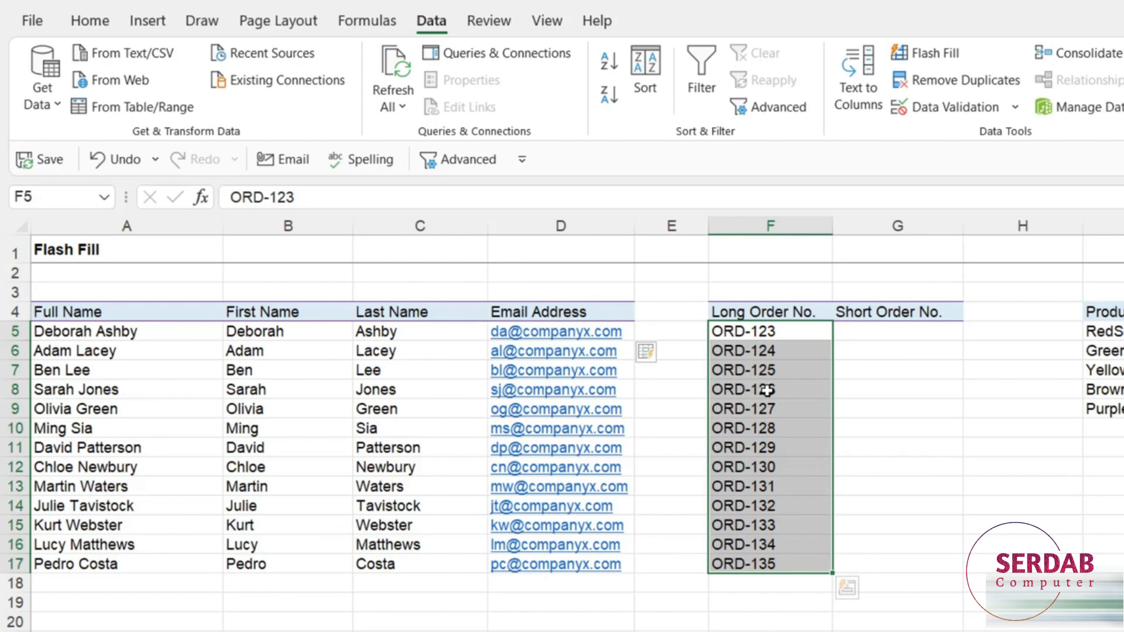
{"action": "left_click", "coordinate": [876, 330]}
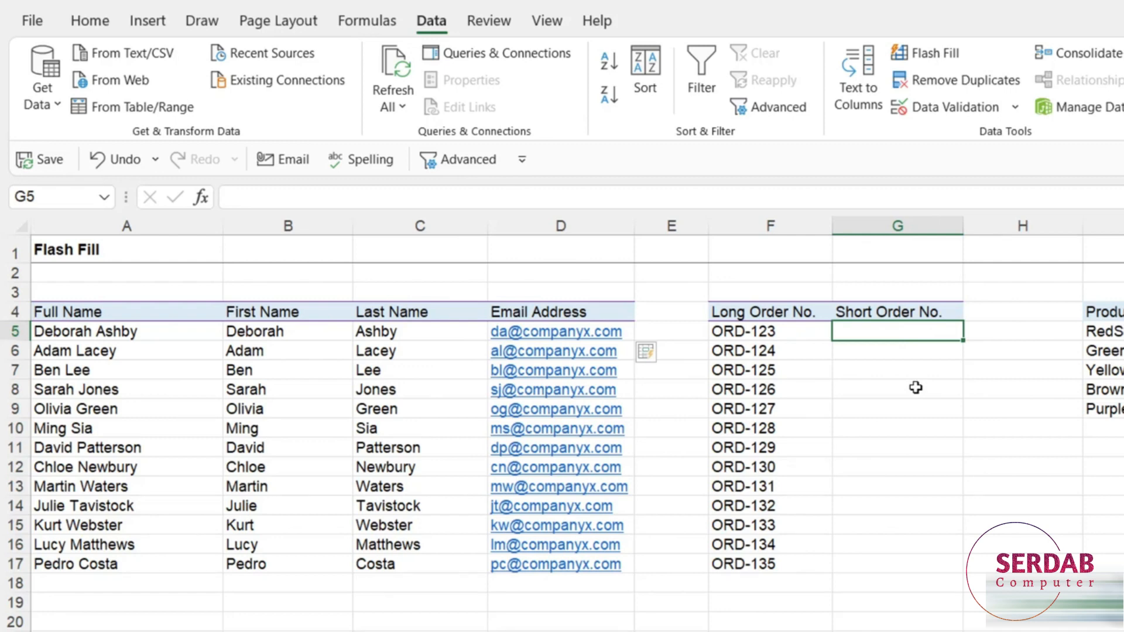
- Enter 123 in G5 and Flash Fill G5:G17 with Ctrl+E
{"action": "type", "text": "123"}
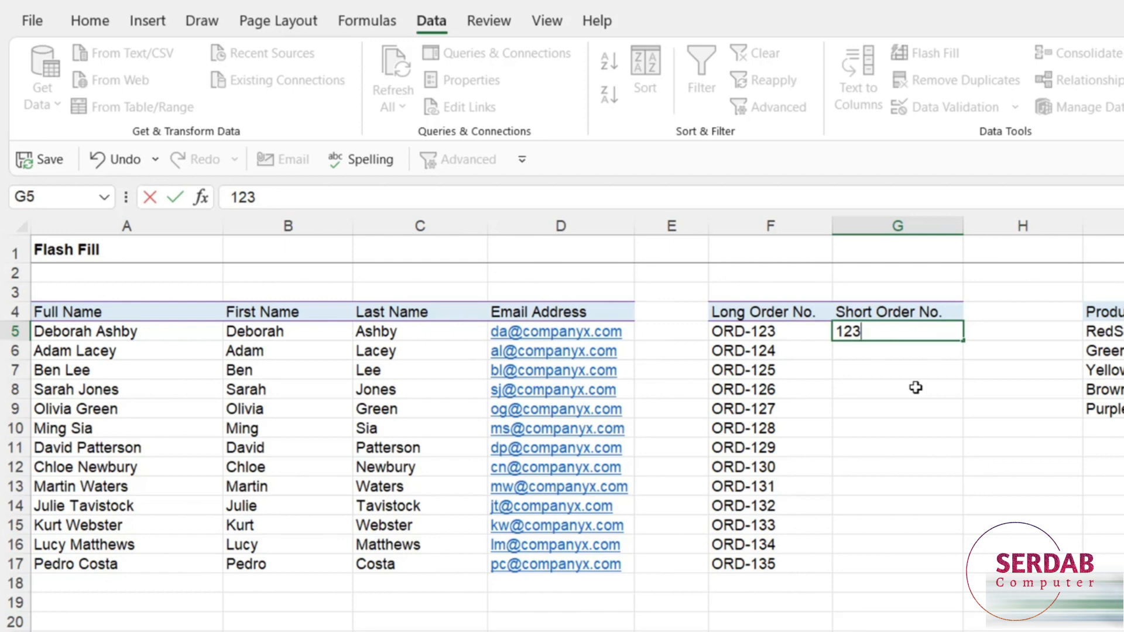
{"action": "key", "text": "ctrl+Return"}
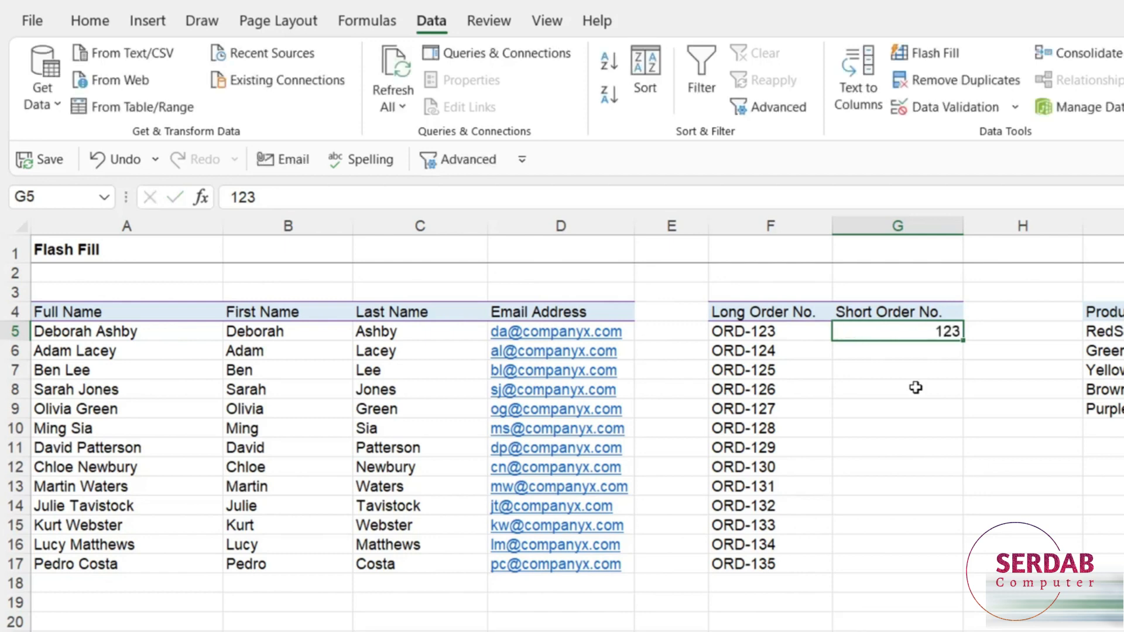
{"action": "left_click_drag", "start_coordinate": [907, 334], "coordinate": [891, 565]}
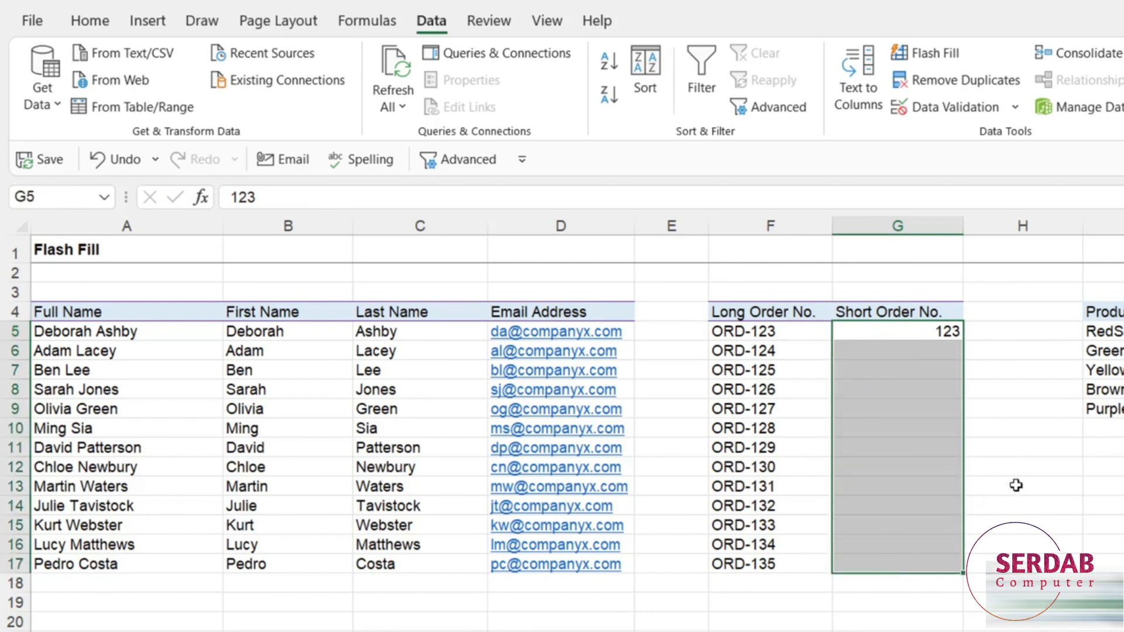
{"action": "key", "text": "ctrl+e"}
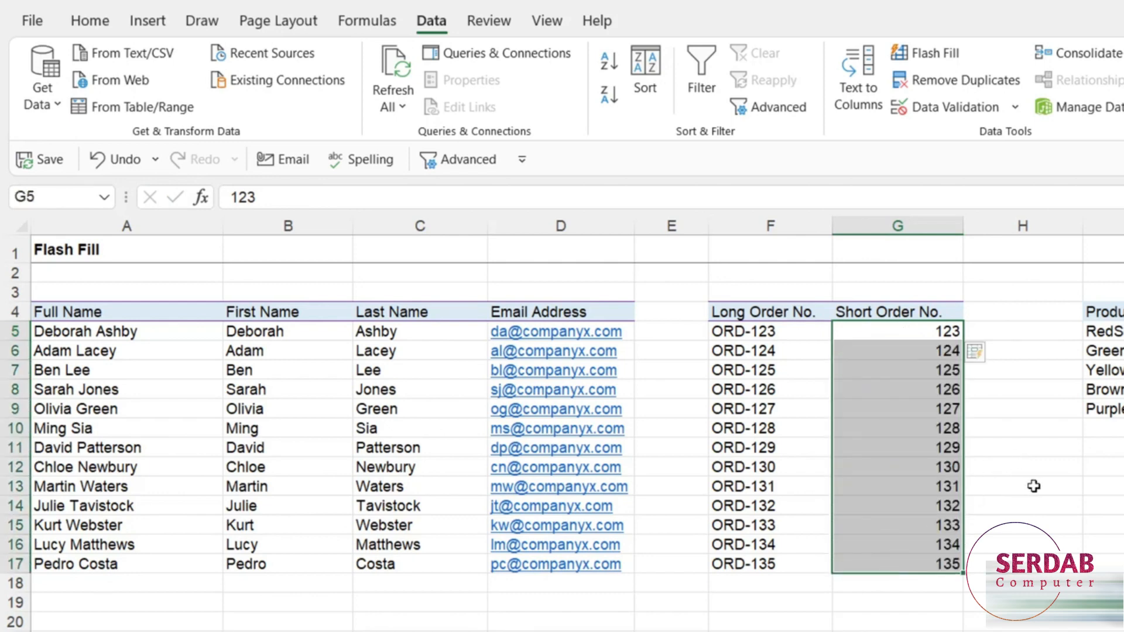
{"action": "left_click", "coordinate": [1106, 505]}
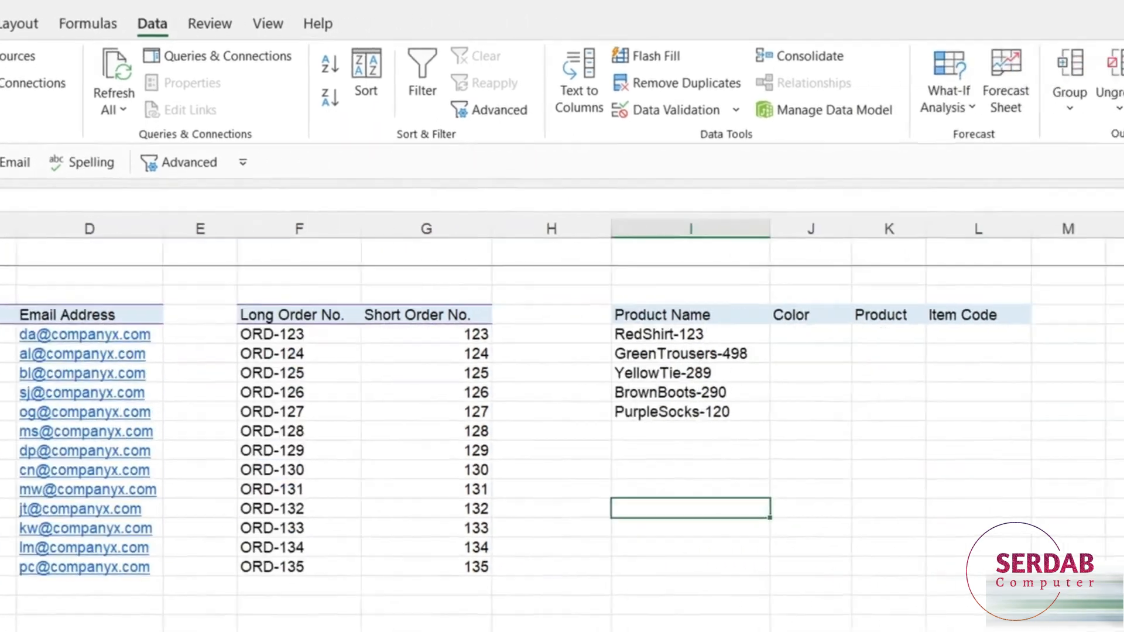
- Point out product names RedShirt-123 and YellowTie-289 beside the empty Color column
{"action": "left_click", "coordinate": [853, 433]}
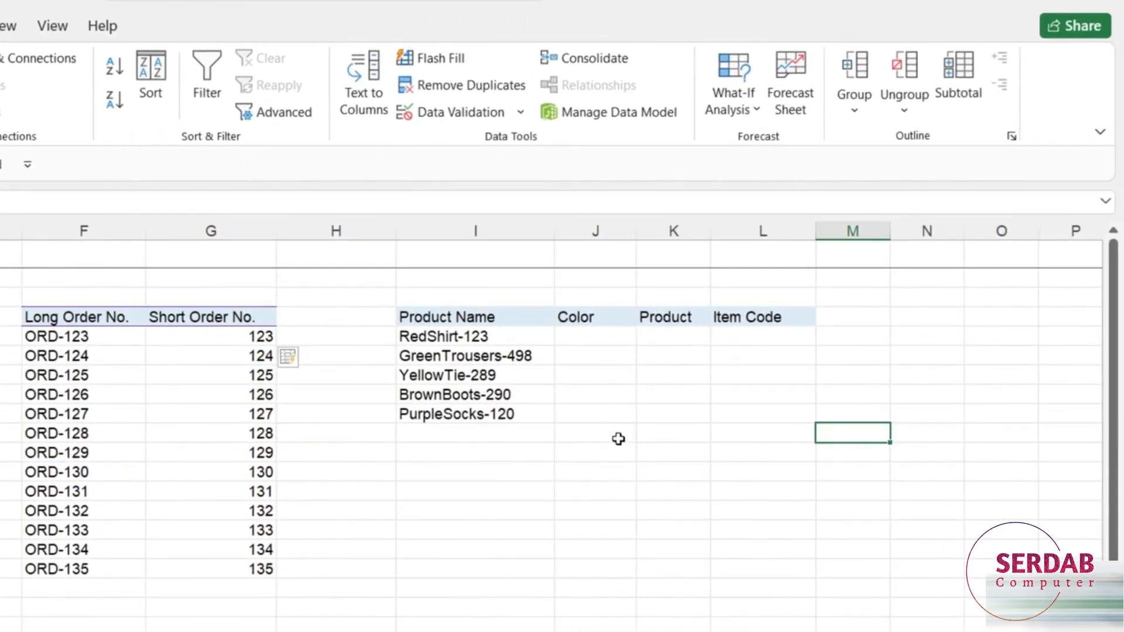
{"action": "left_click", "coordinate": [596, 342]}
{"action": "left_click", "coordinate": [675, 349]}
{"action": "left_click", "coordinate": [571, 337]}
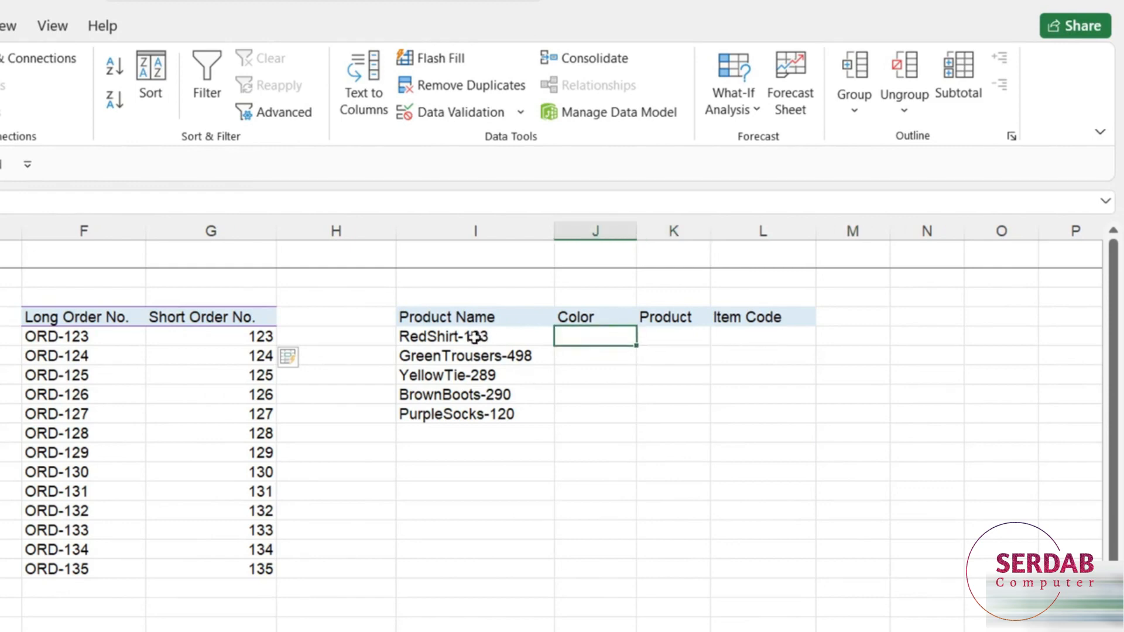
{"action": "left_click", "coordinate": [475, 337]}
{"action": "left_click", "coordinate": [474, 375]}
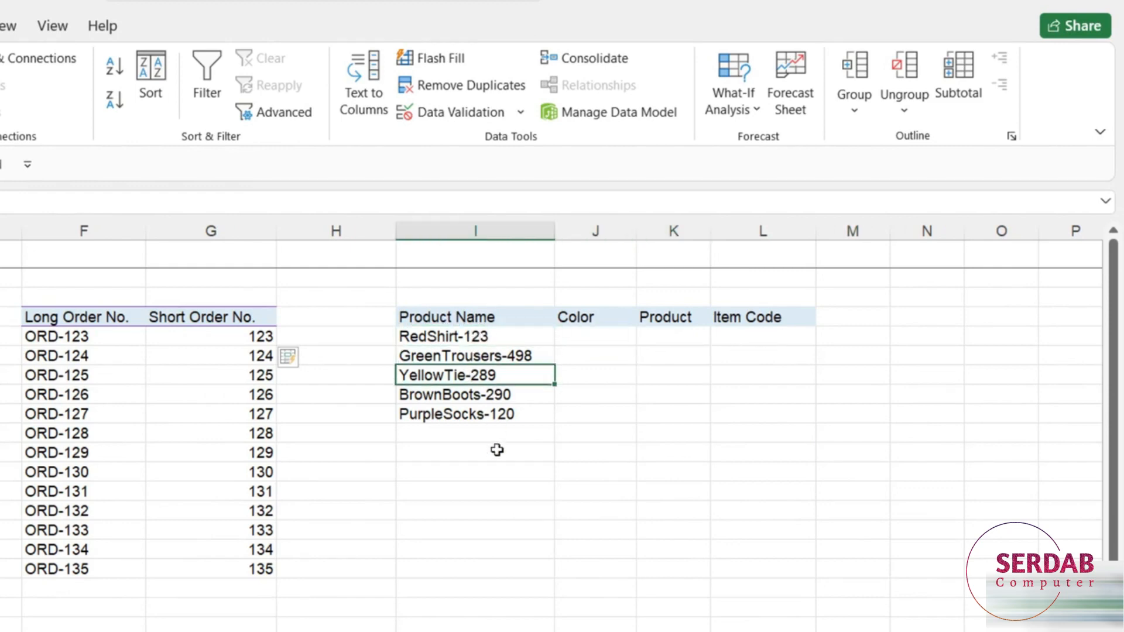
{"action": "left_click", "coordinate": [431, 337]}
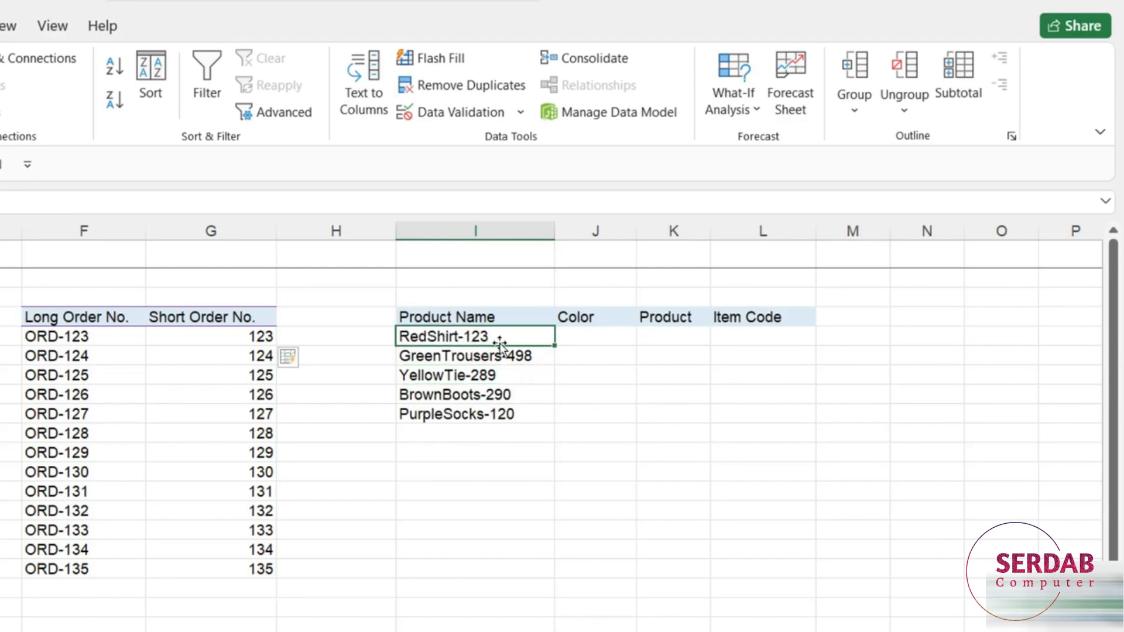
- Point out the empty Color, Product and Item Code cells in row 5
{"action": "left_click", "coordinate": [585, 339]}
{"action": "left_click", "coordinate": [670, 337]}
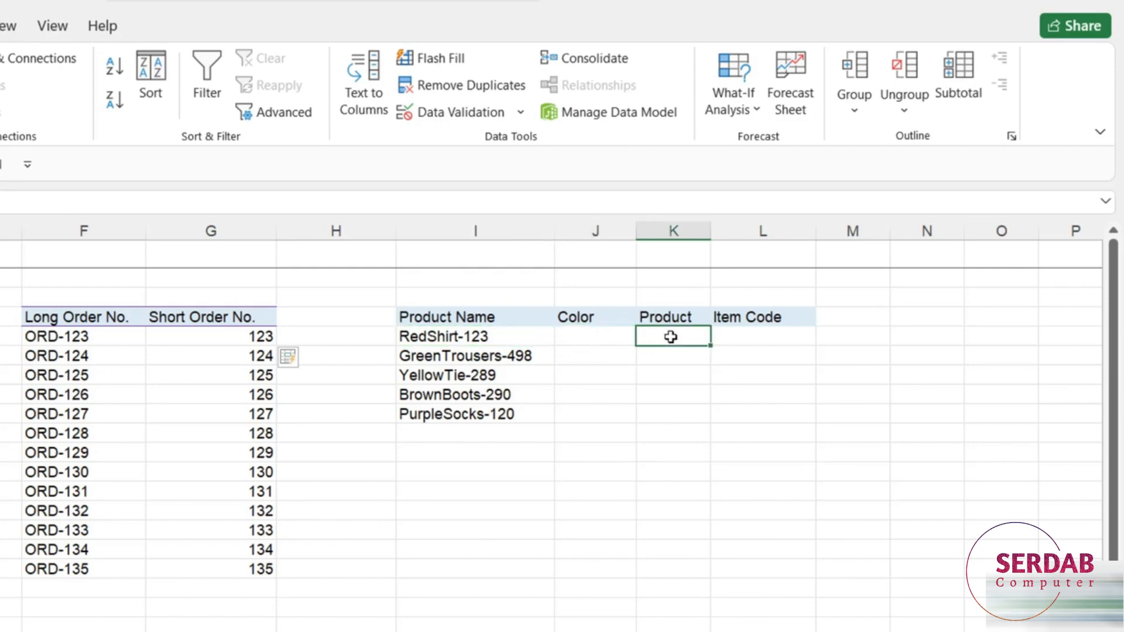
{"action": "left_click", "coordinate": [744, 338]}
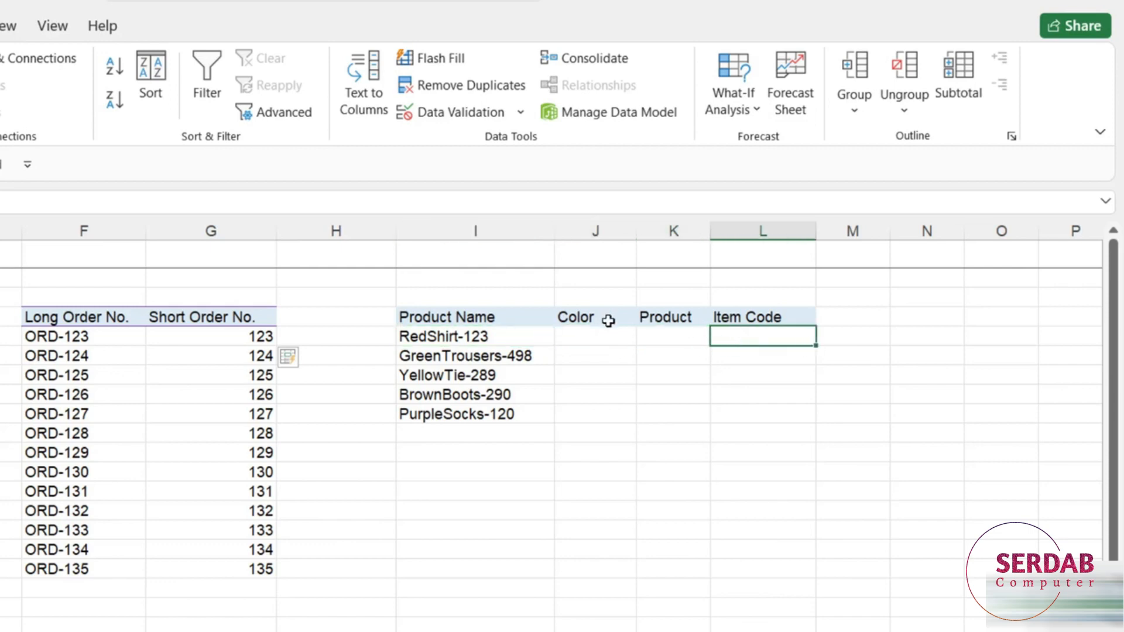
{"action": "left_click", "coordinate": [578, 340]}
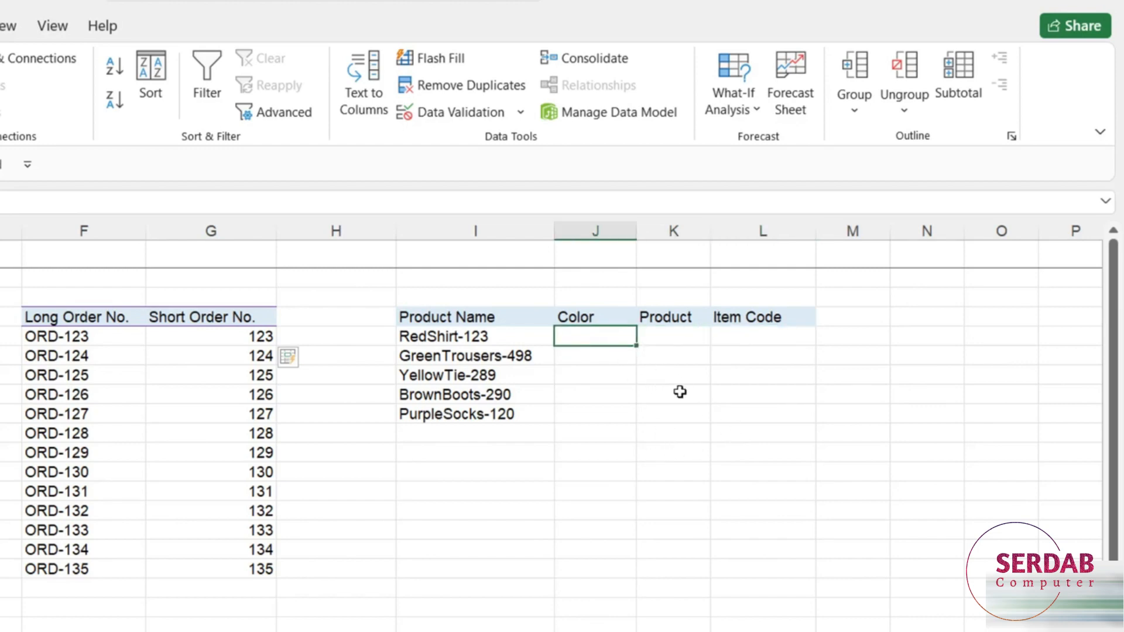
- Enter Red in J5 and Flash Fill J5:J9 with Ctrl+E for all five colours
{"action": "type", "text": "Red"}
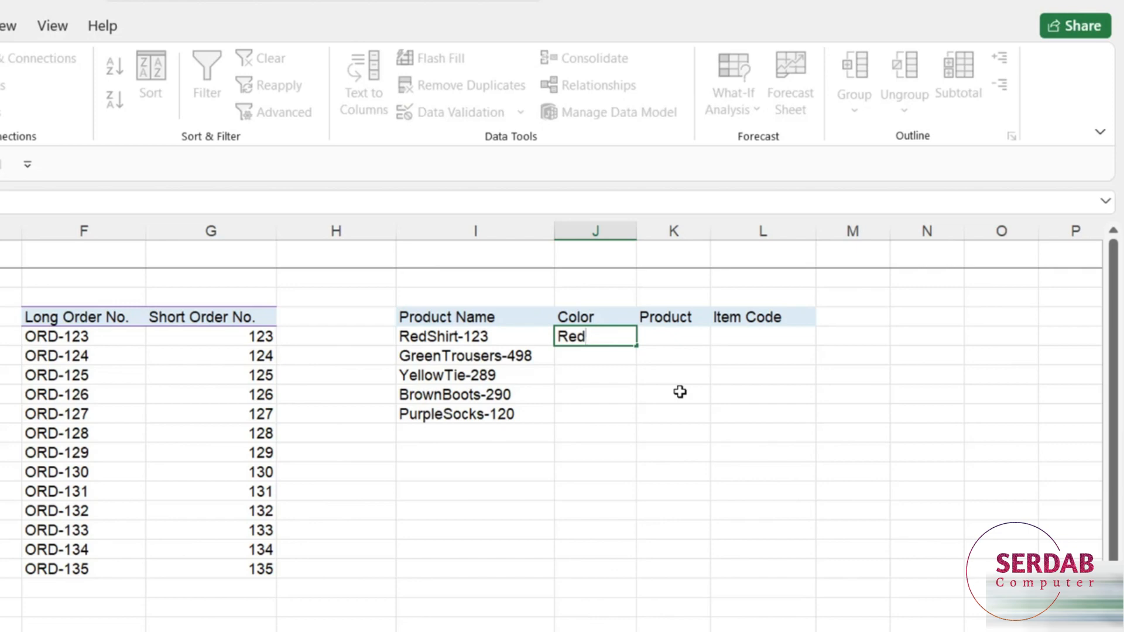
{"action": "key", "text": "ctrl+Return"}
{"action": "left_click_drag", "start_coordinate": [592, 339], "coordinate": [599, 417]}
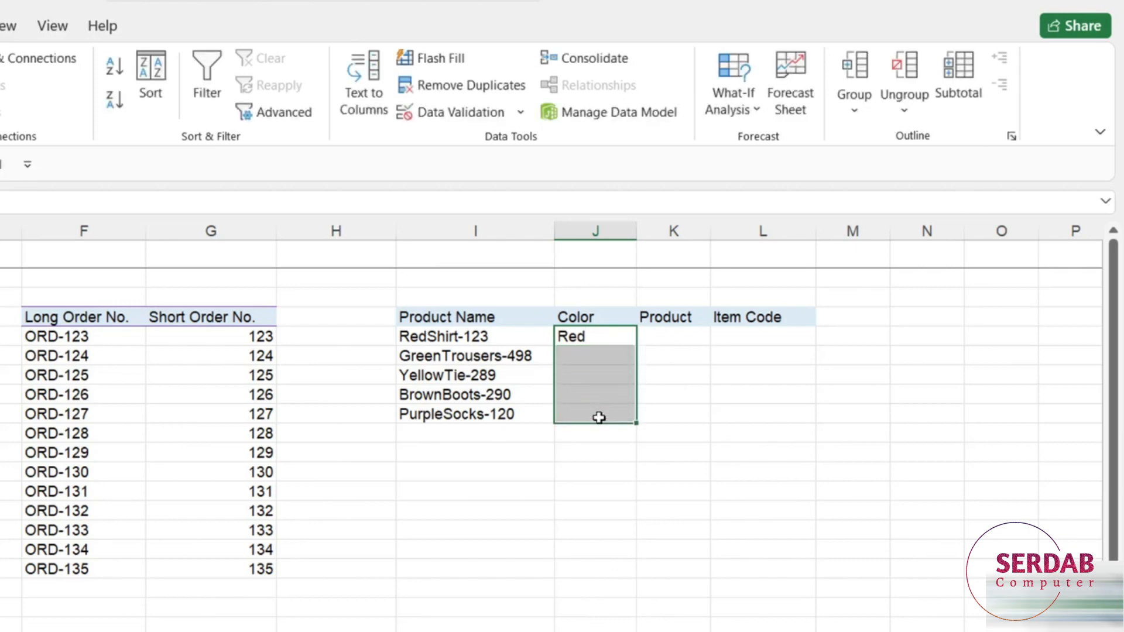
{"action": "key", "text": "ctrl+e"}
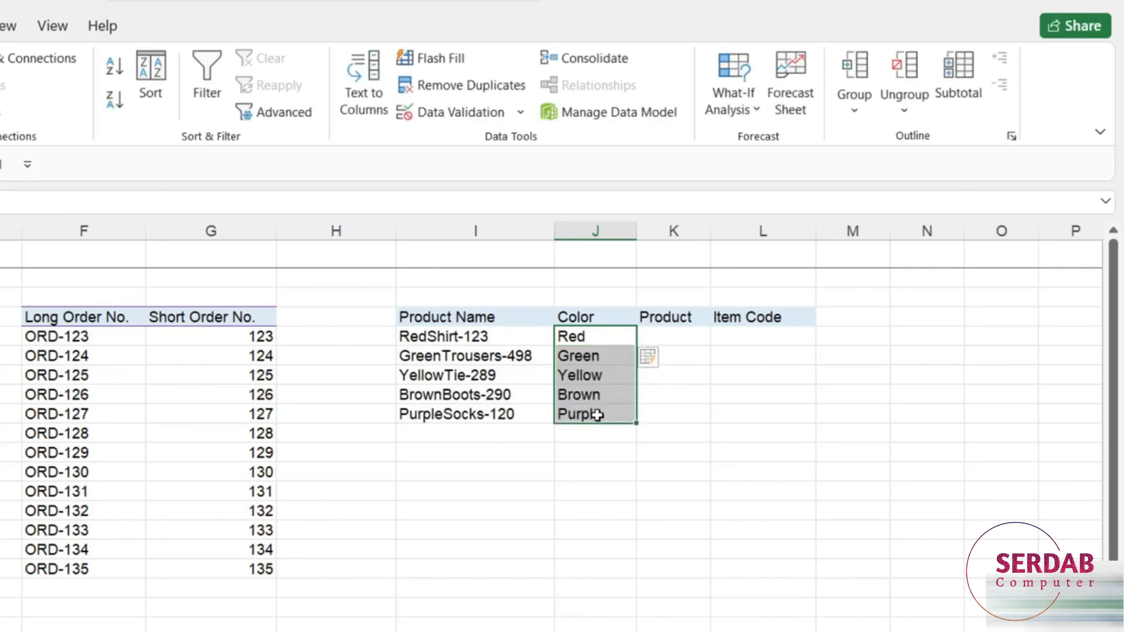
{"action": "left_click", "coordinate": [674, 335]}
- Enter Shirt in K5 and Flash Fill the remaining product types from the Data tab
{"action": "type", "text": "Shirt"}
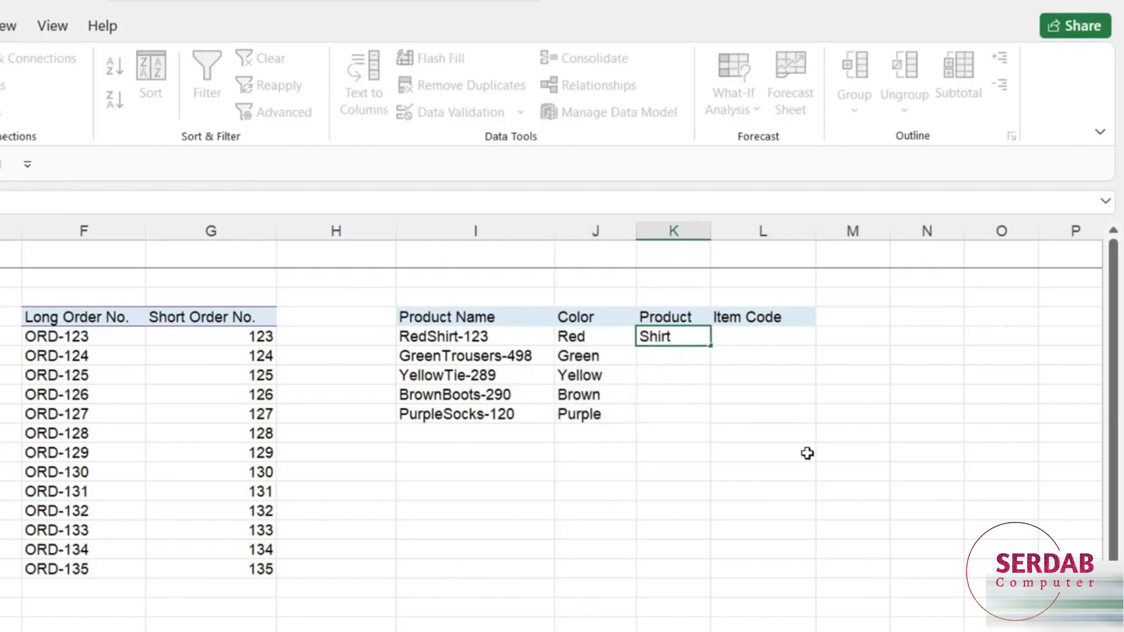
{"action": "key", "text": "ctrl+Return"}
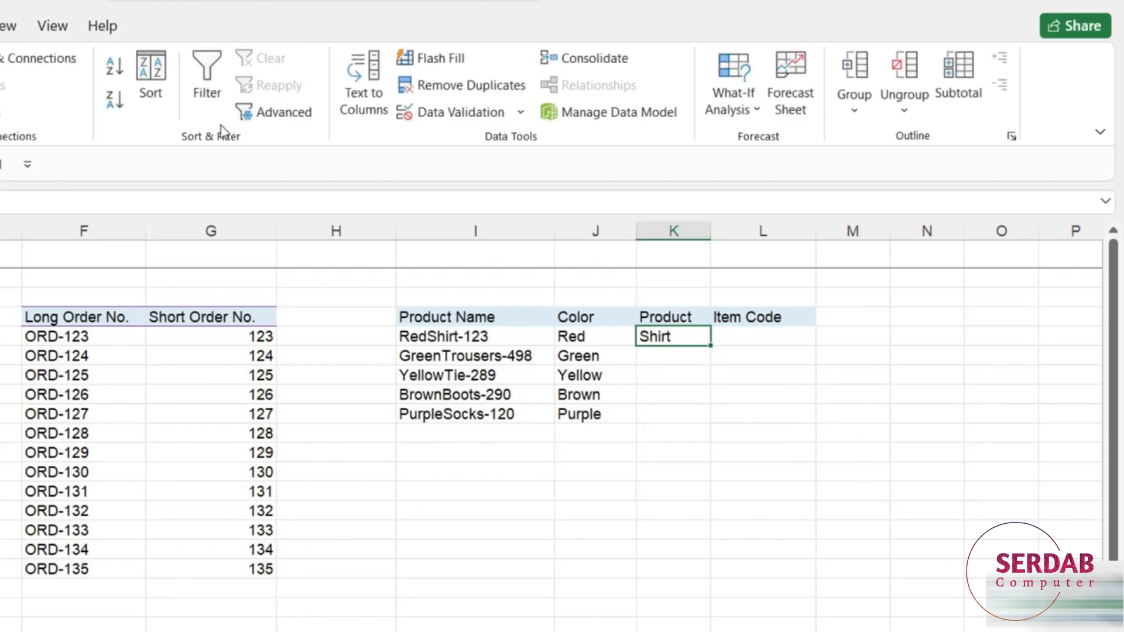
{"action": "left_click", "coordinate": [425, 62]}
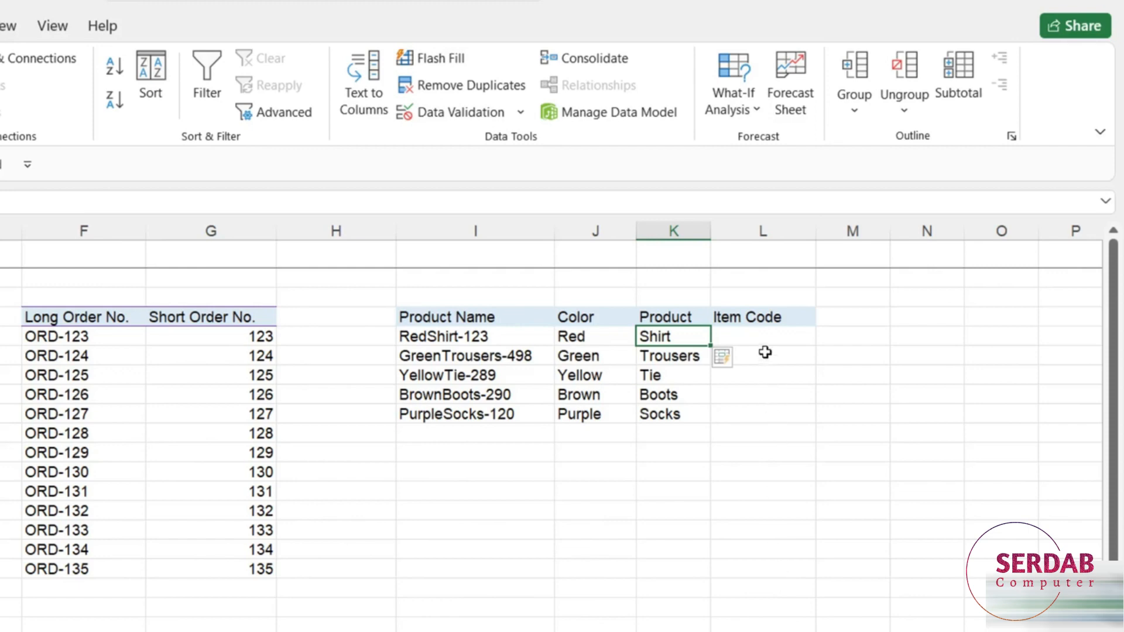
{"action": "left_click", "coordinate": [763, 338]}
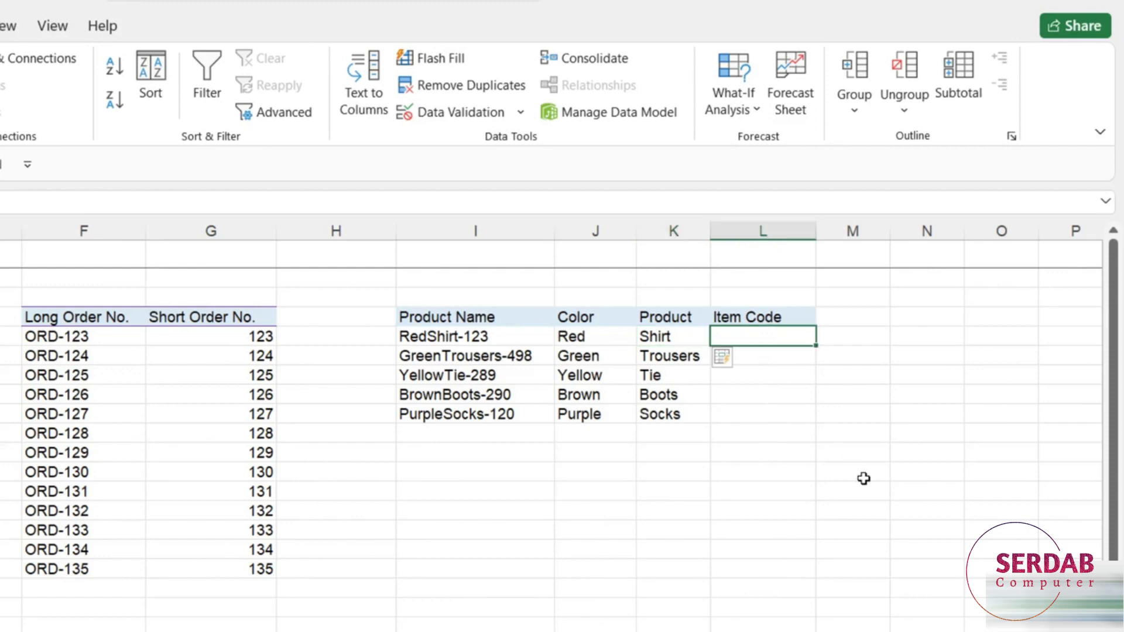
- Enter 123 in L5 and begin typing 498 in L6 to trigger the Flash Fill preview
{"action": "type", "text": "123"}
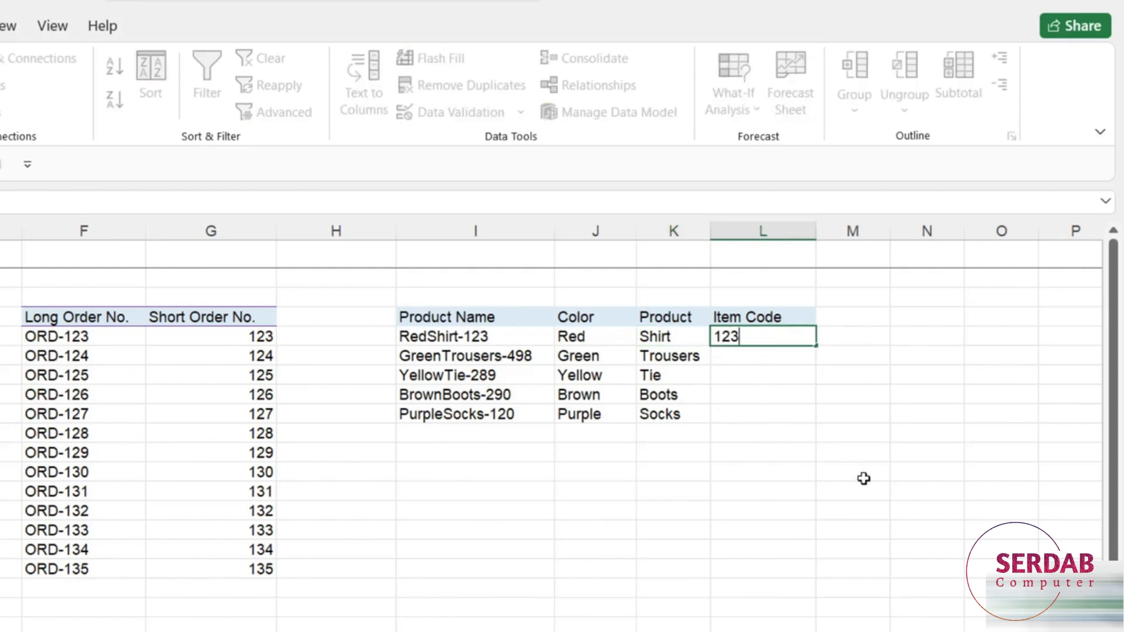
{"action": "key", "text": "Return"}
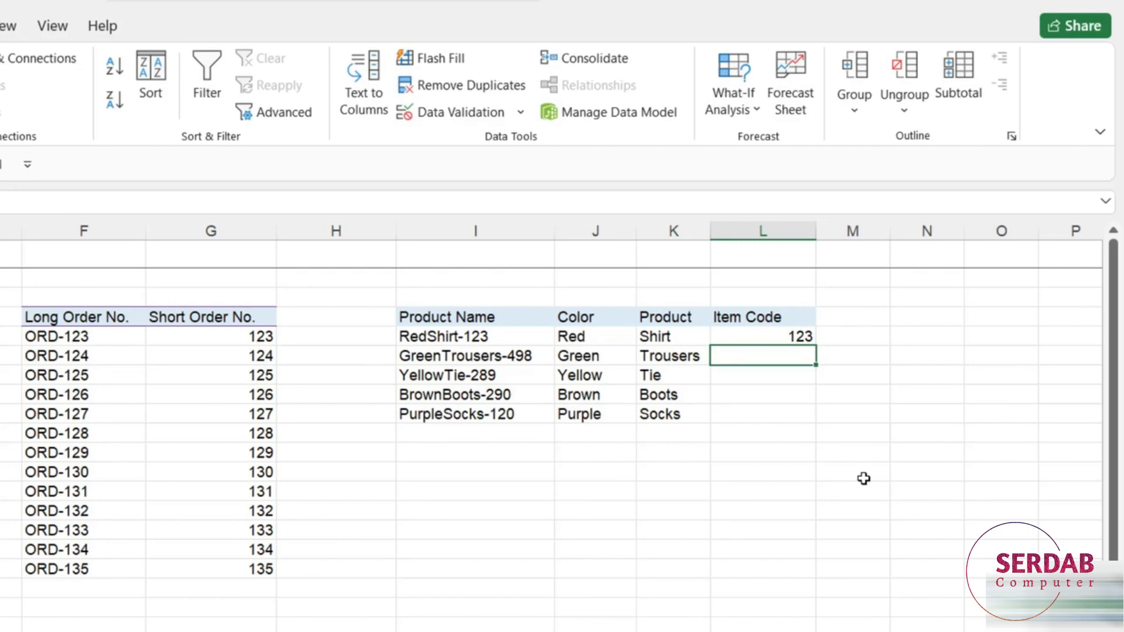
{"action": "type", "text": "498"}
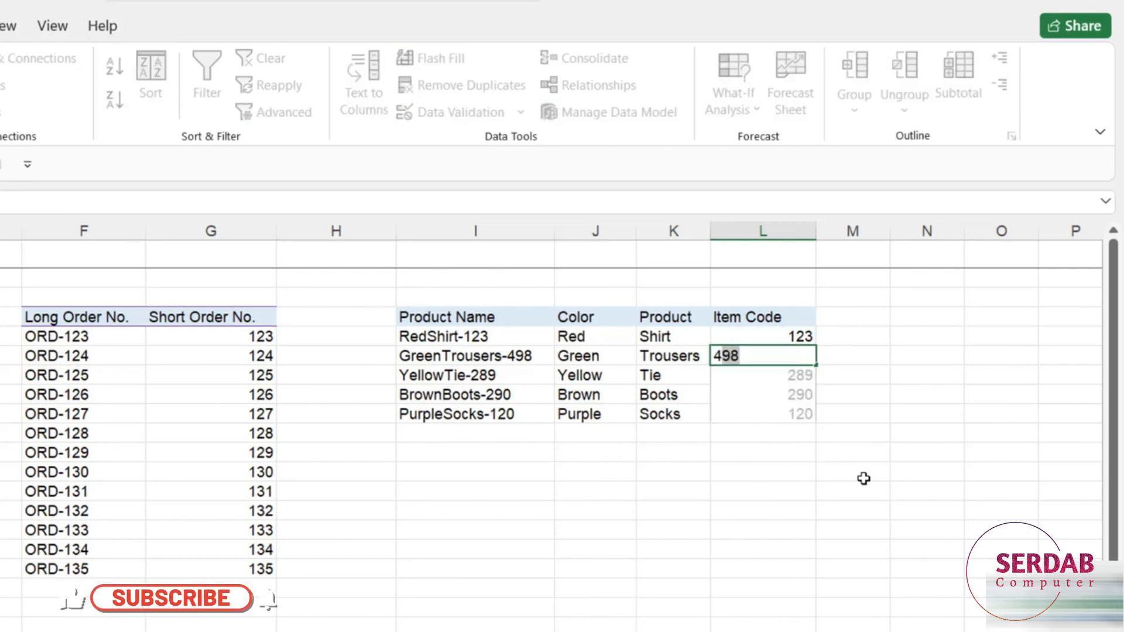